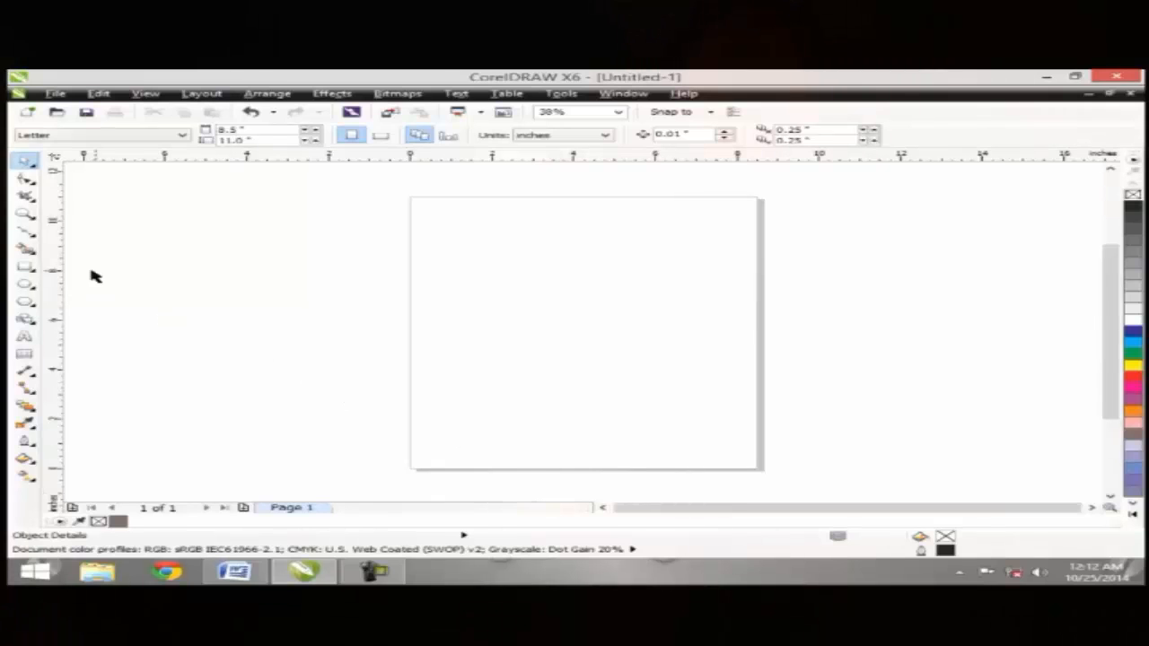
# - Draw a rectangle about 5 by 5.7 inches on the page and an overlapping ellipse about 6.8 by 6.6 inches
pyautogui.click(26, 265)
pyautogui.moveTo(462, 250); pyautogui.dragTo(668, 392)
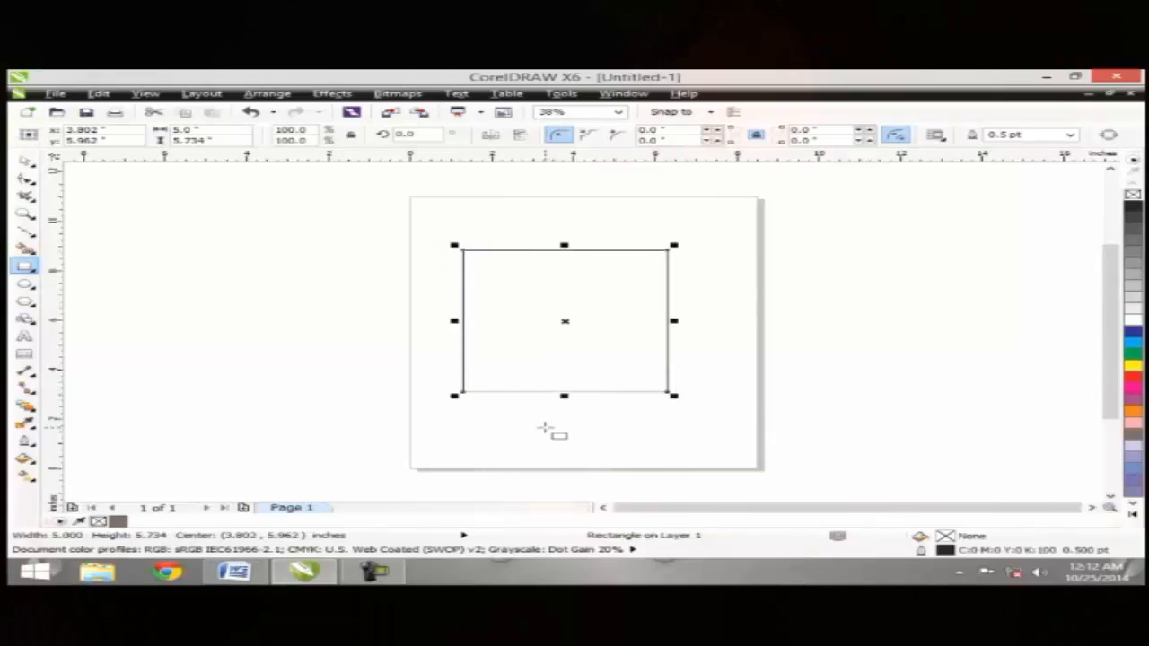
pyautogui.click(26, 284)
pyautogui.moveTo(410, 268); pyautogui.dragTo(696, 436)
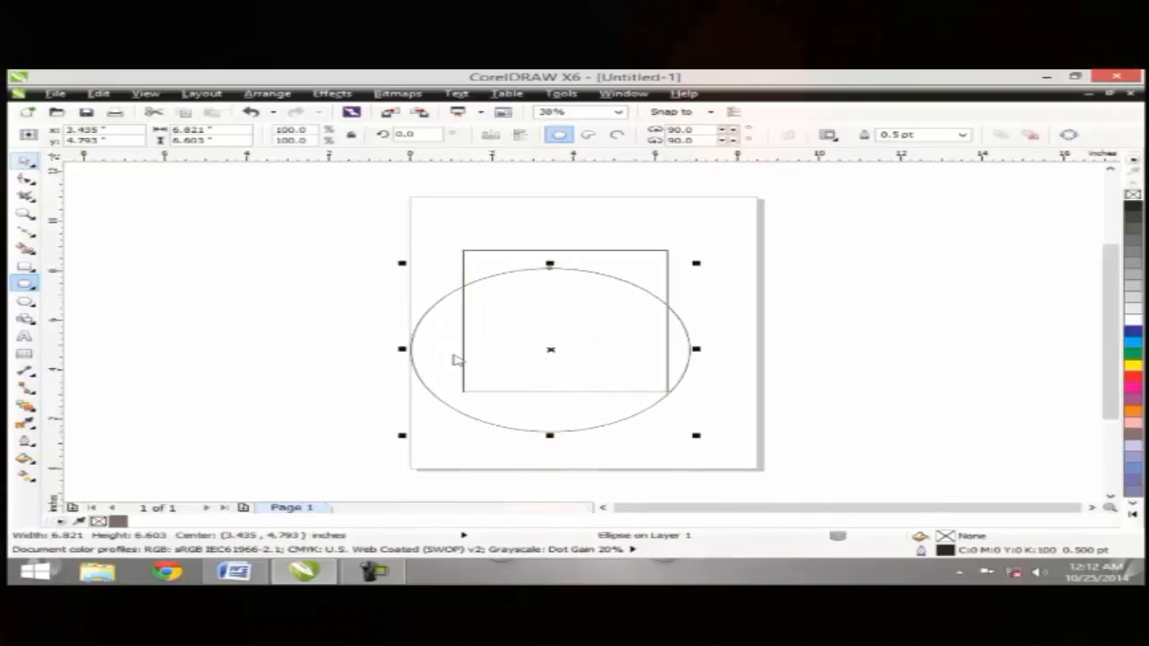
# - Move the ellipse slightly left and down, centring it at about x 3.19 and y 4.69 inches, and deselect it
pyautogui.click(454, 404)
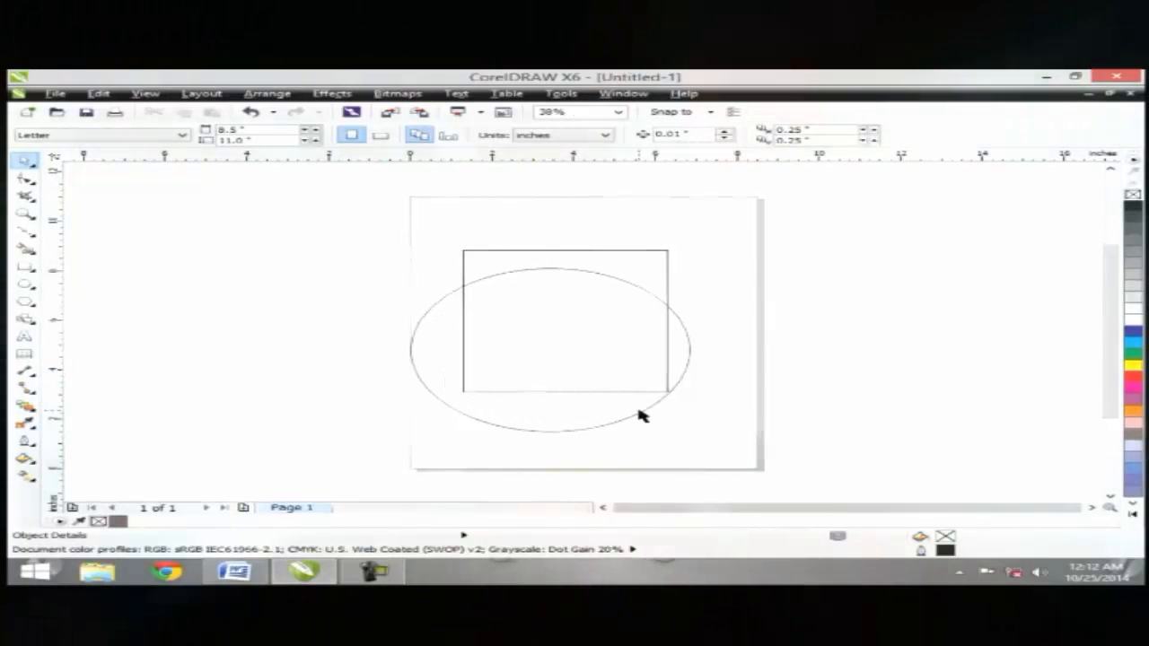
pyautogui.moveTo(589, 396)
pyautogui.mouseDown()
pyautogui.moveTo(598, 390)
pyautogui.moveTo(580, 390)
pyautogui.mouseUp()
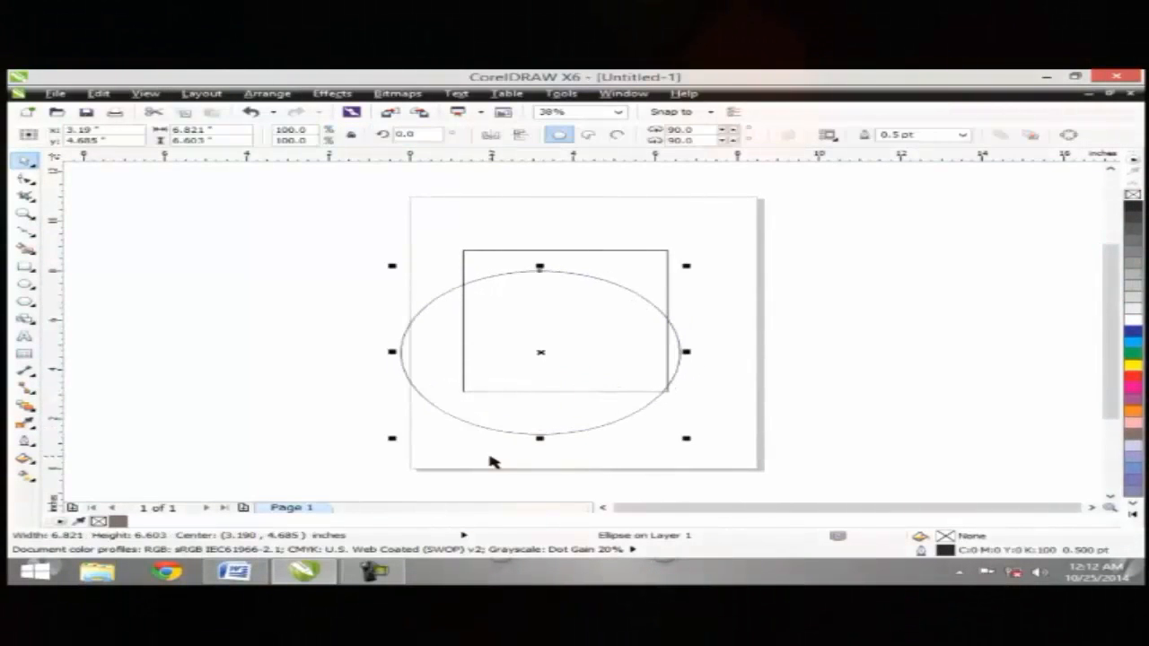
pyautogui.click(490, 462)
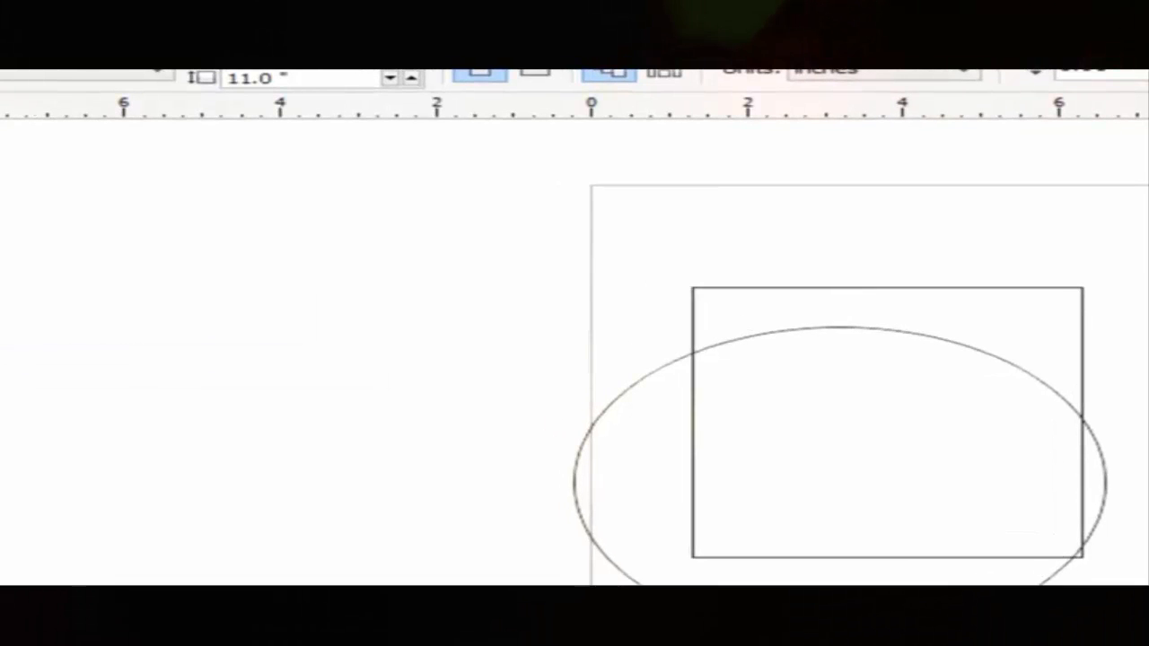
# - Smart Fill the ellipse's area left of and below the rectangle in brown, and move the filled piece left of the page
pyautogui.click(1, 283)
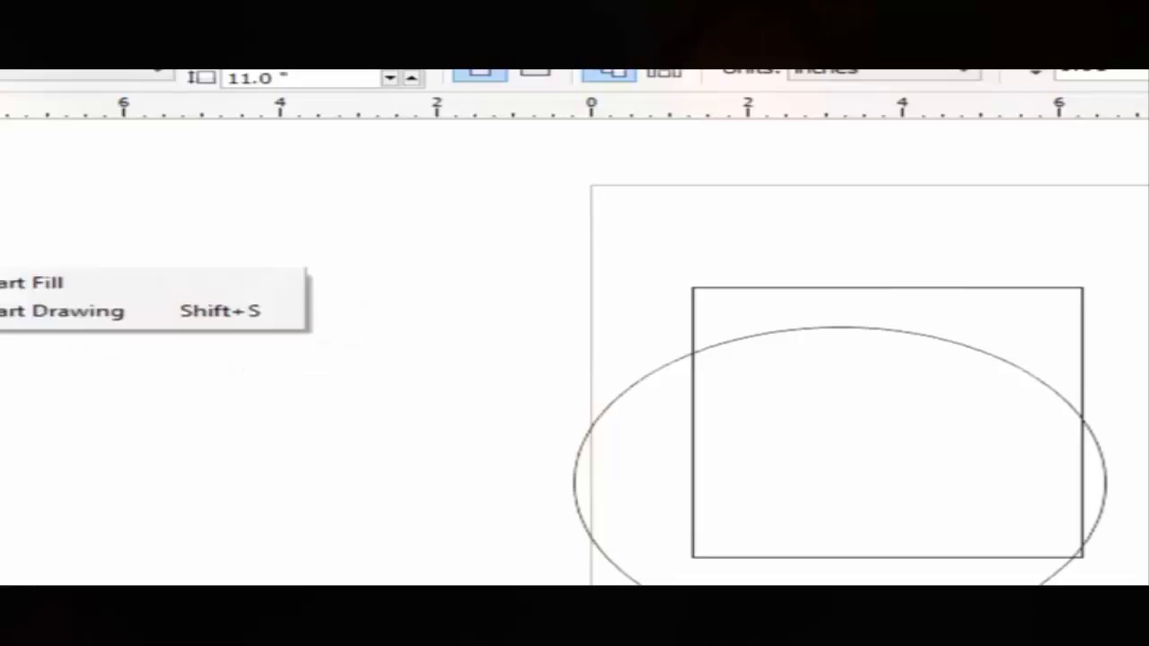
pyautogui.click(19, 285)
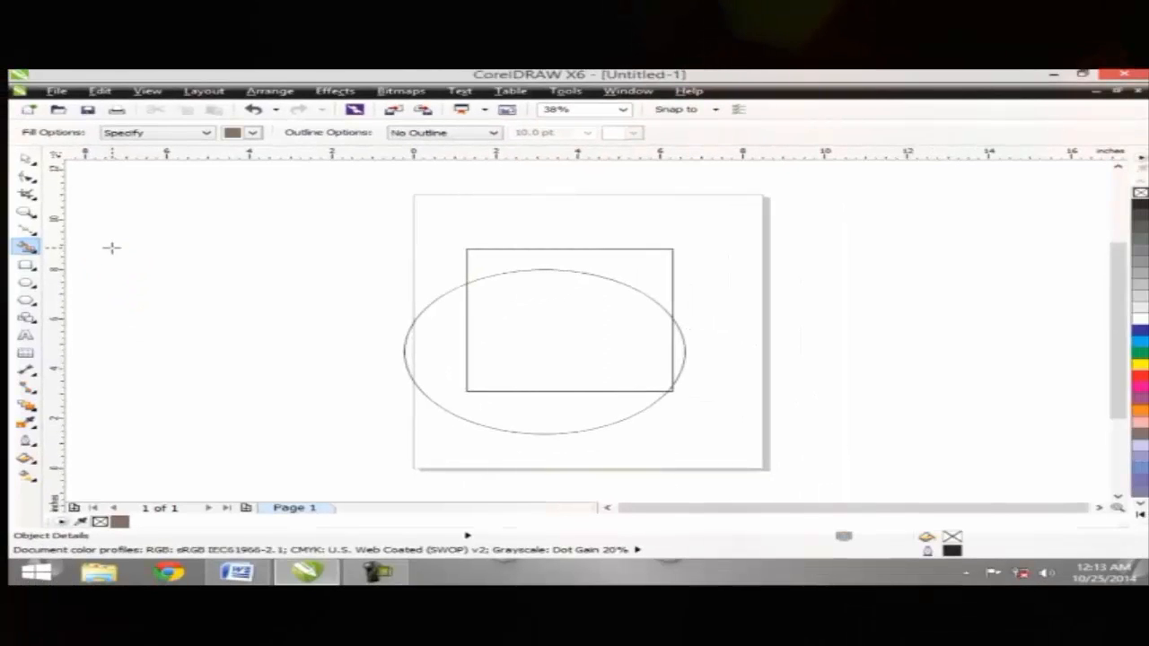
pyautogui.click(431, 322)
pyautogui.click(27, 158)
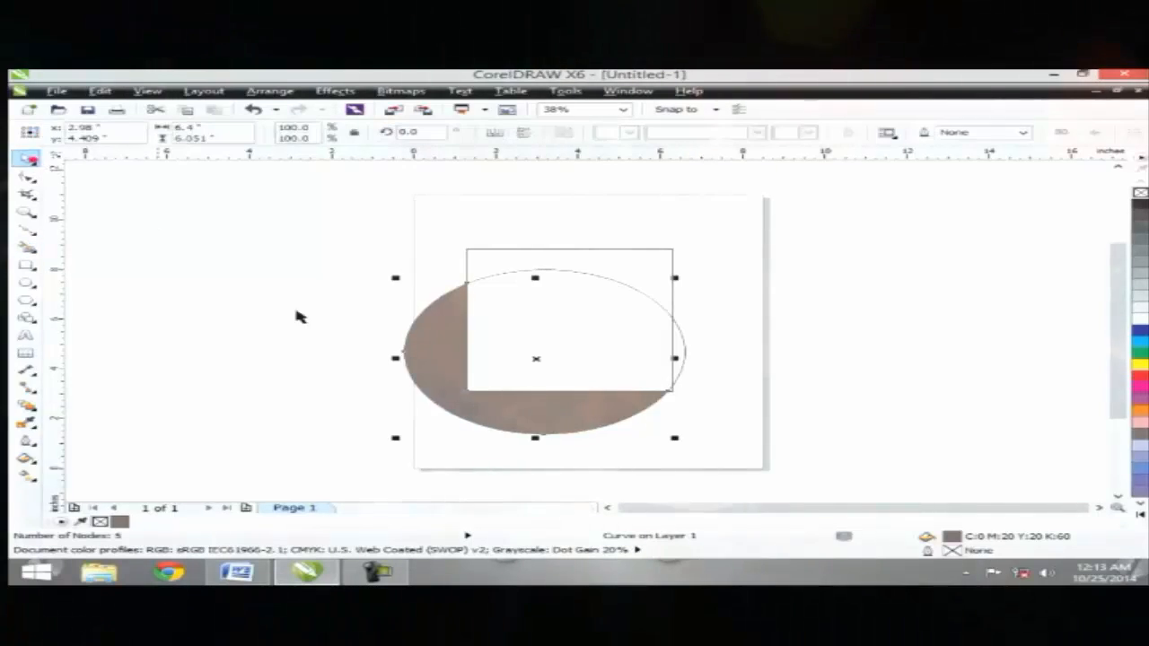
pyautogui.moveTo(443, 355); pyautogui.dragTo(155, 345)
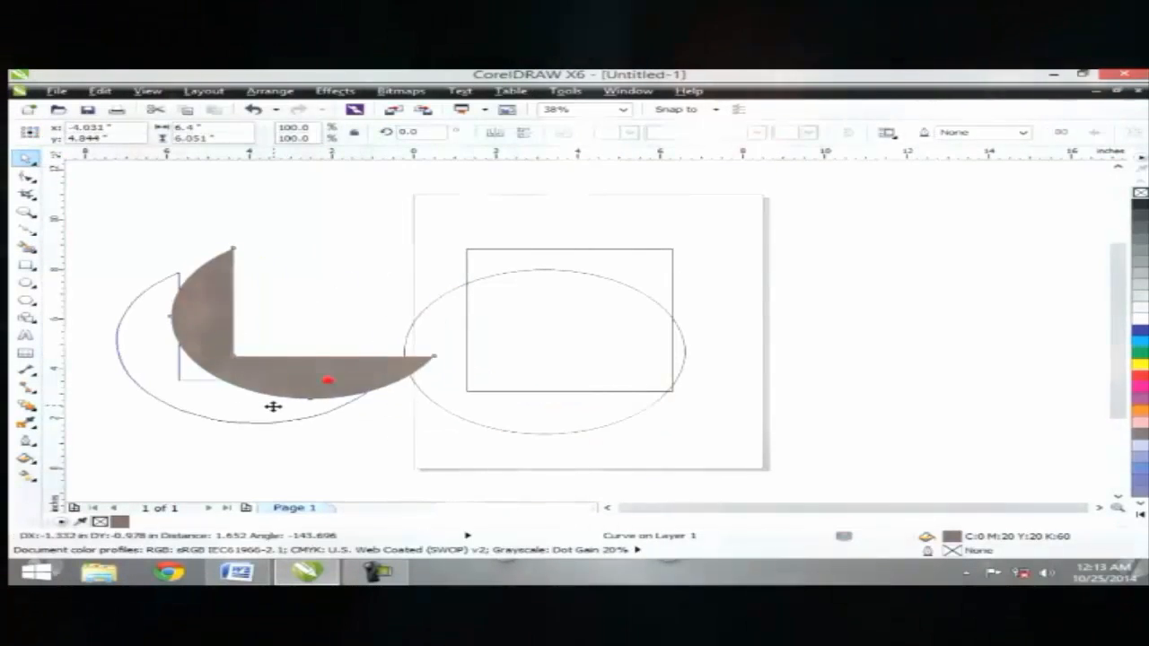
# - Smart Fill the narrow ellipse sliver outside the rectangle's right edge and move the filled piece right of the page
pyautogui.click(27, 245)
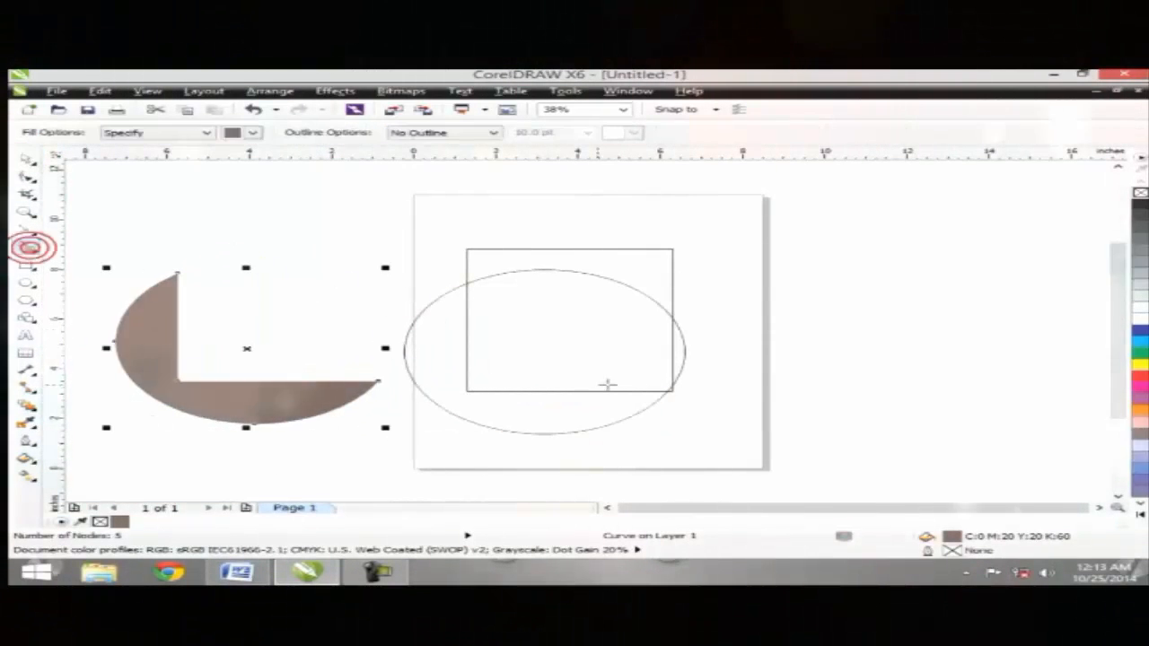
pyautogui.click(680, 358)
pyautogui.click(27, 159)
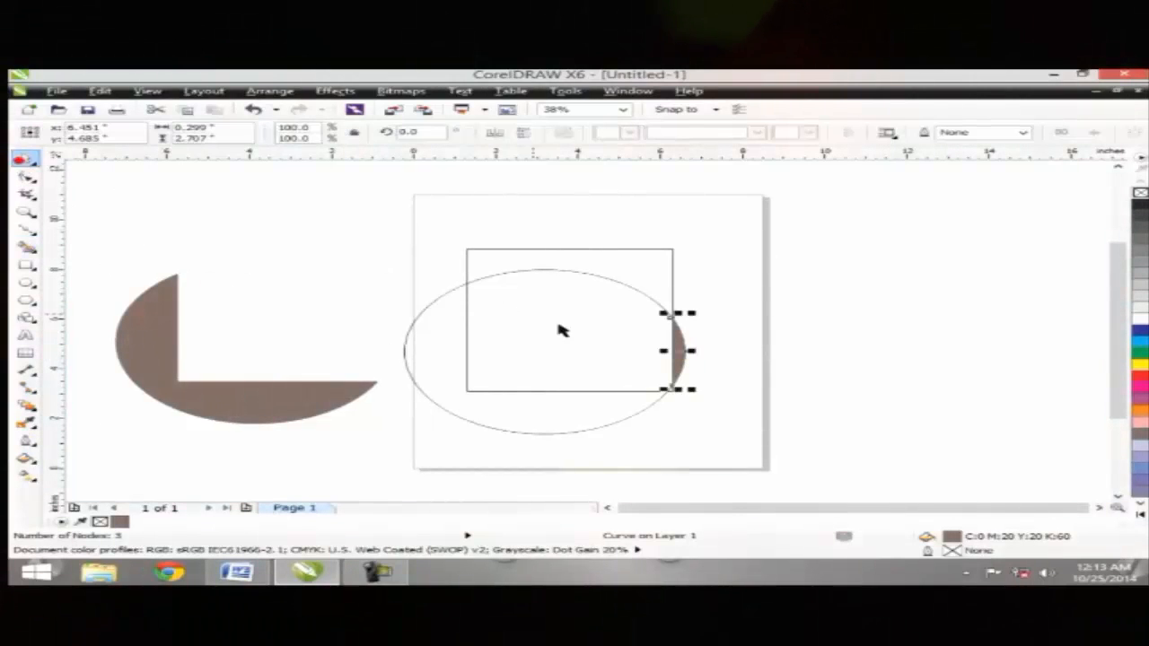
pyautogui.moveTo(675, 343); pyautogui.dragTo(794, 341)
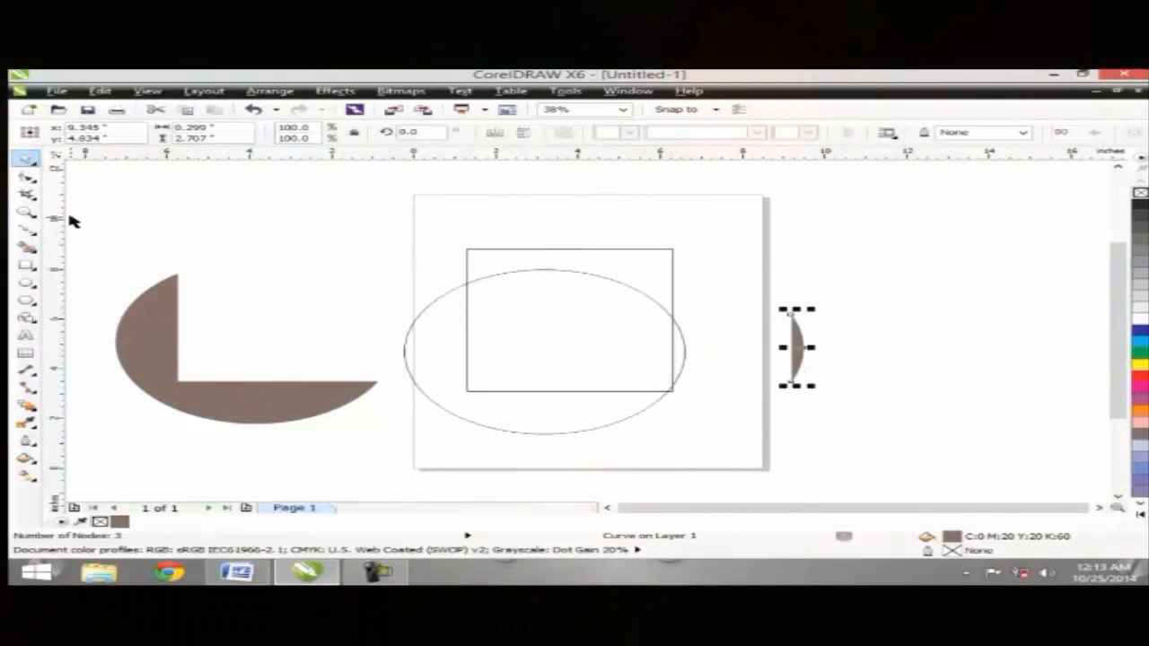
# - Smart Fill the rectangle's area above the ellipse, try moving the filled piece to the right, and undo the move
pyautogui.click(27, 245)
pyautogui.click(476, 260)
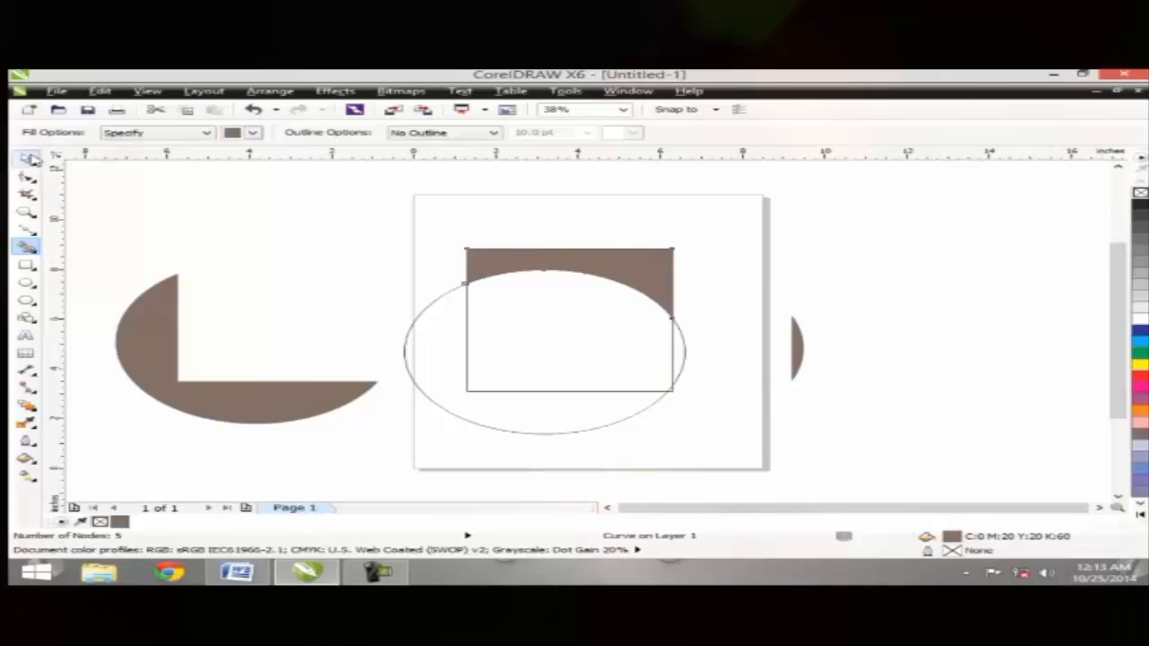
pyautogui.moveTo(639, 271); pyautogui.dragTo(739, 254)
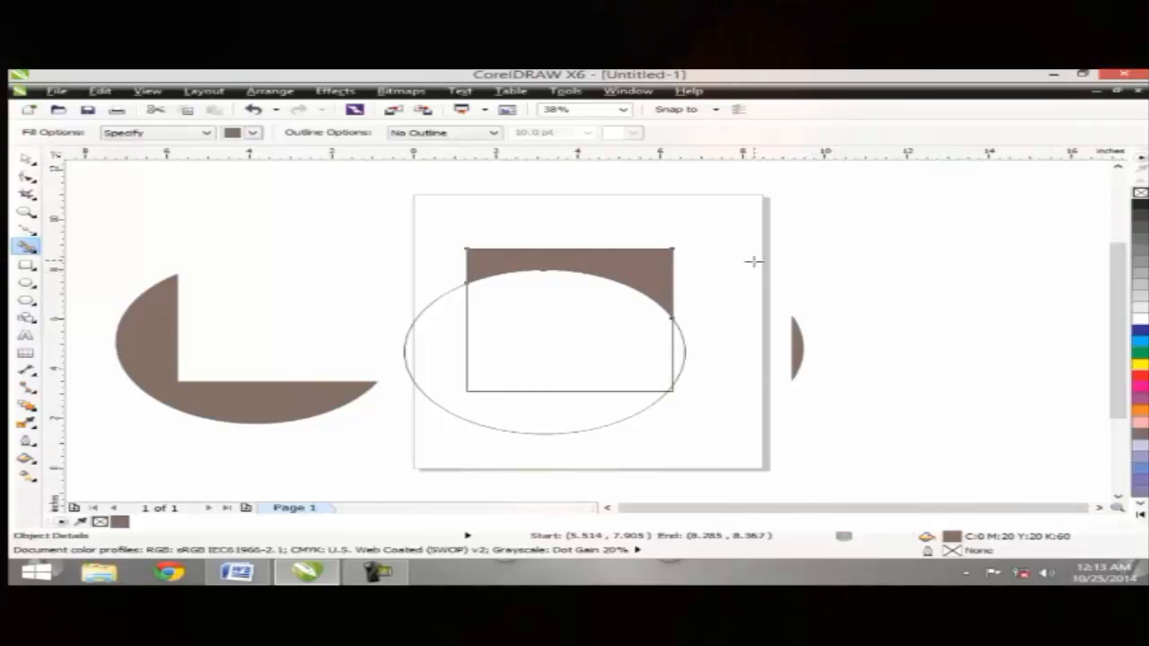
pyautogui.click(26, 158)
pyautogui.moveTo(644, 276); pyautogui.dragTo(830, 280)
pyautogui.hotkey('ctrl', 'z')
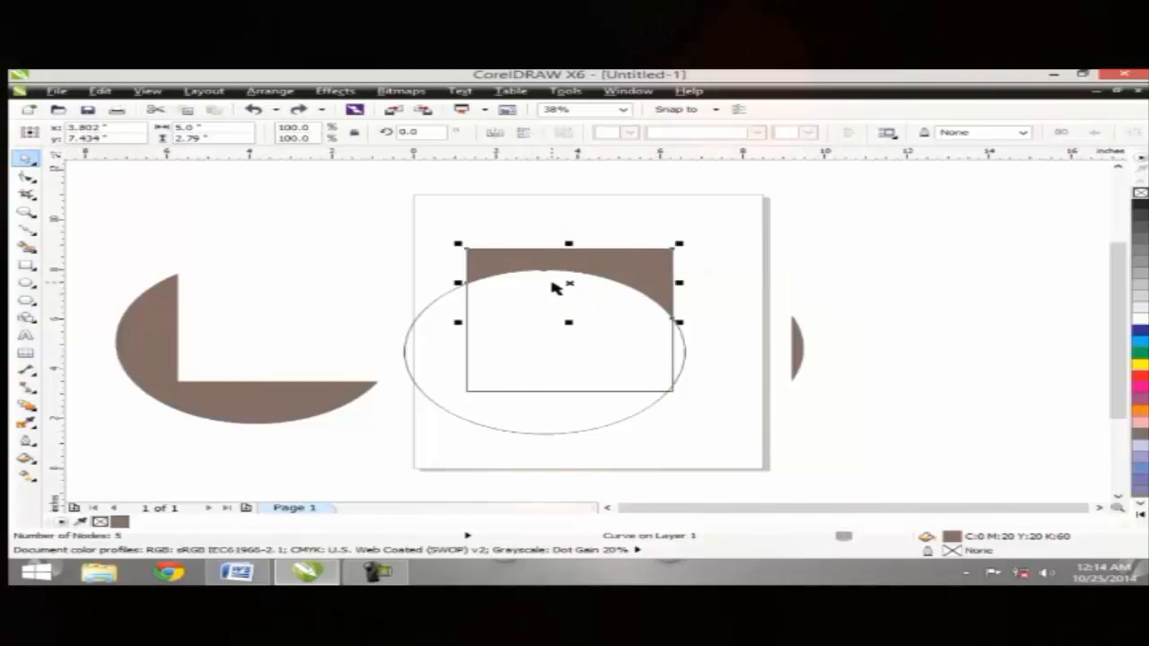
# - Delete the three brown filled pieces, keeping only the rectangle and ellipse outlines
pyautogui.press('Delete')
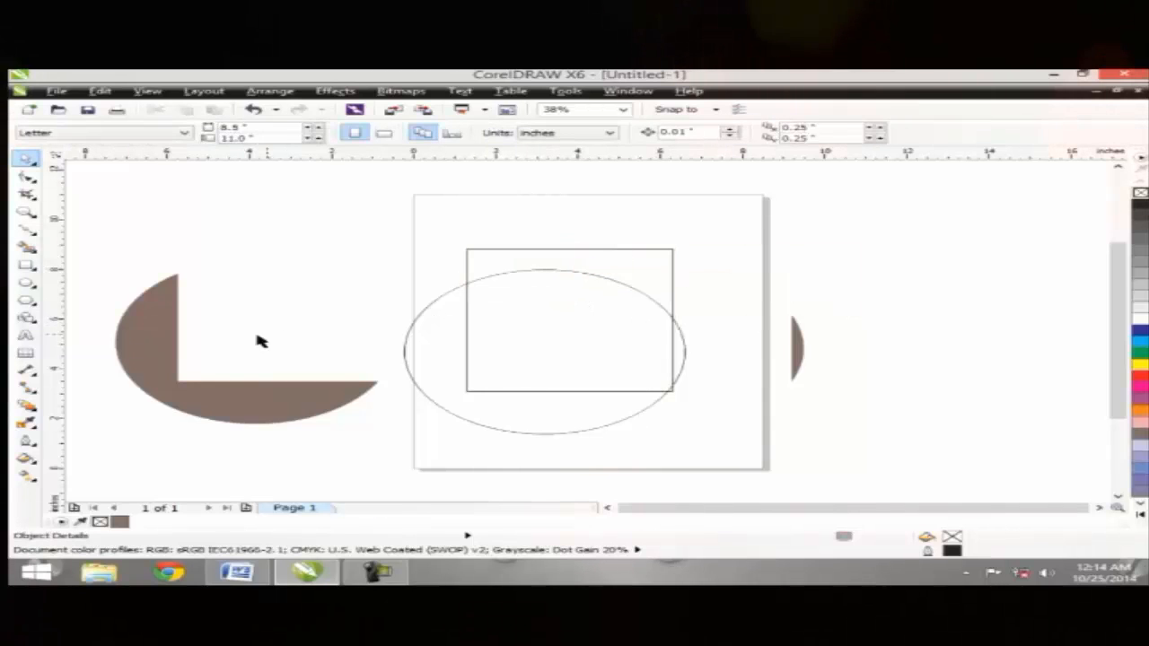
pyautogui.click(184, 384)
pyautogui.press('Delete')
pyautogui.click(795, 347)
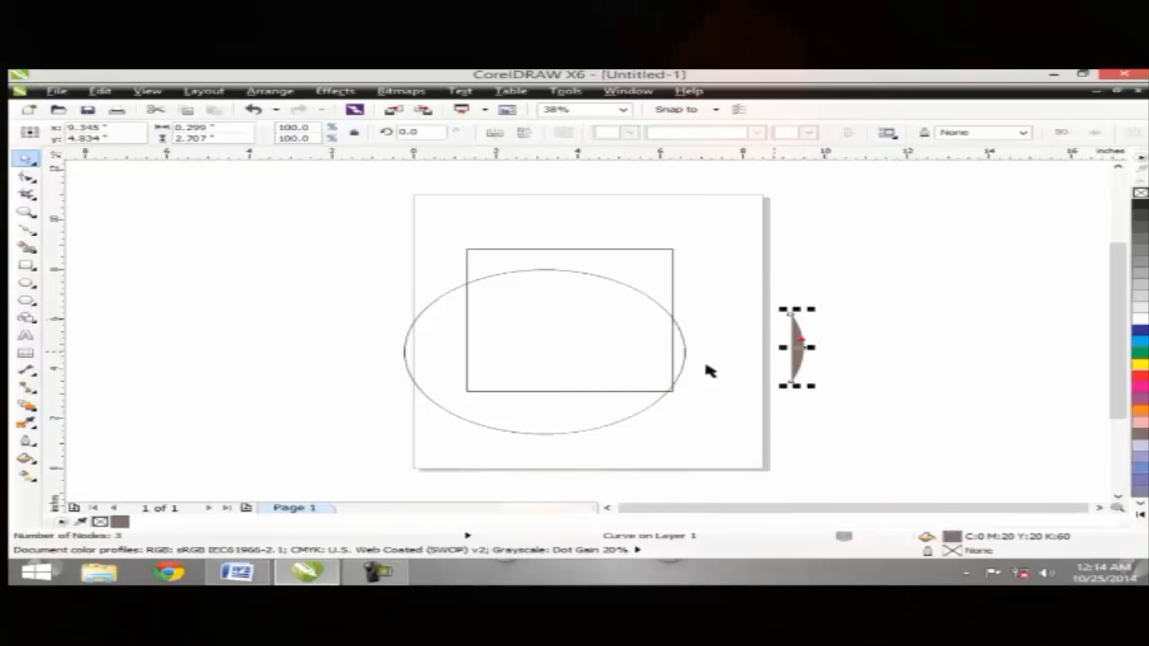
pyautogui.press('Delete')
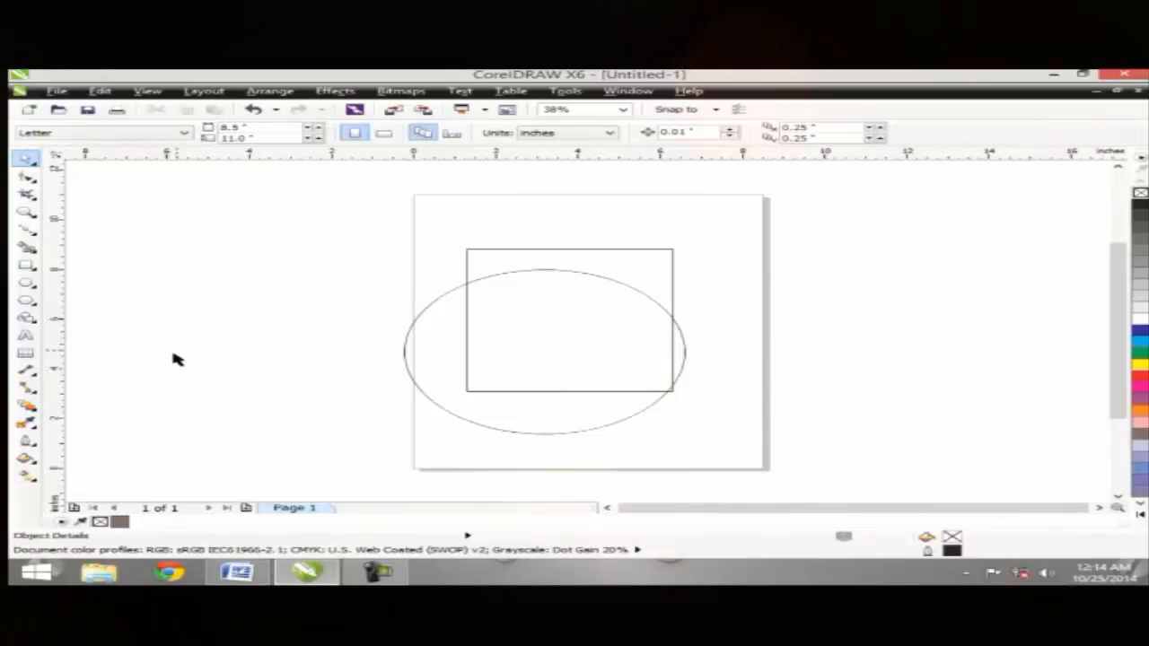
# - Set the Smart Fill colour to magenta and fill the ellipse's area left of and below the rectangle
pyautogui.click(27, 246)
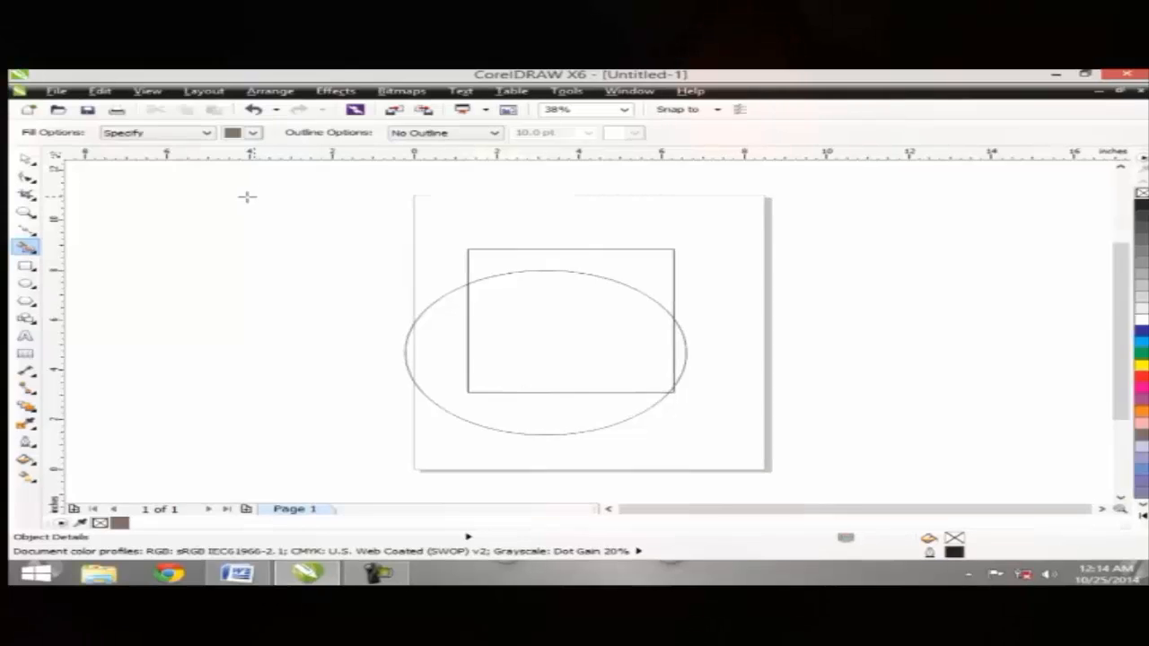
pyautogui.click(253, 132)
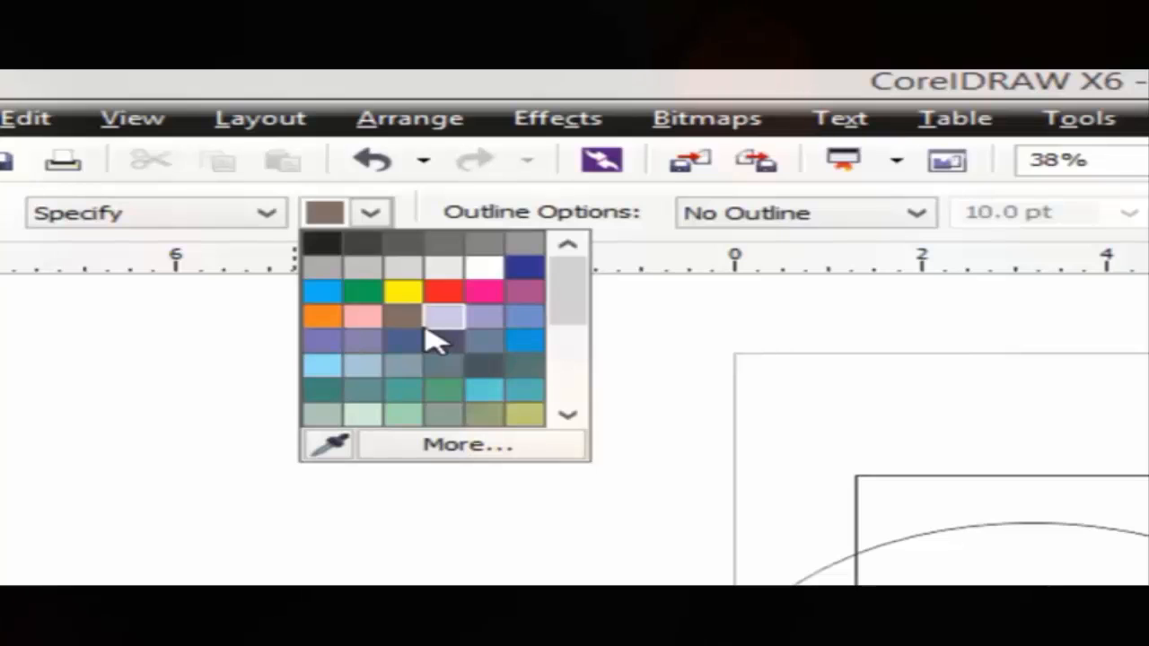
pyautogui.click(474, 298)
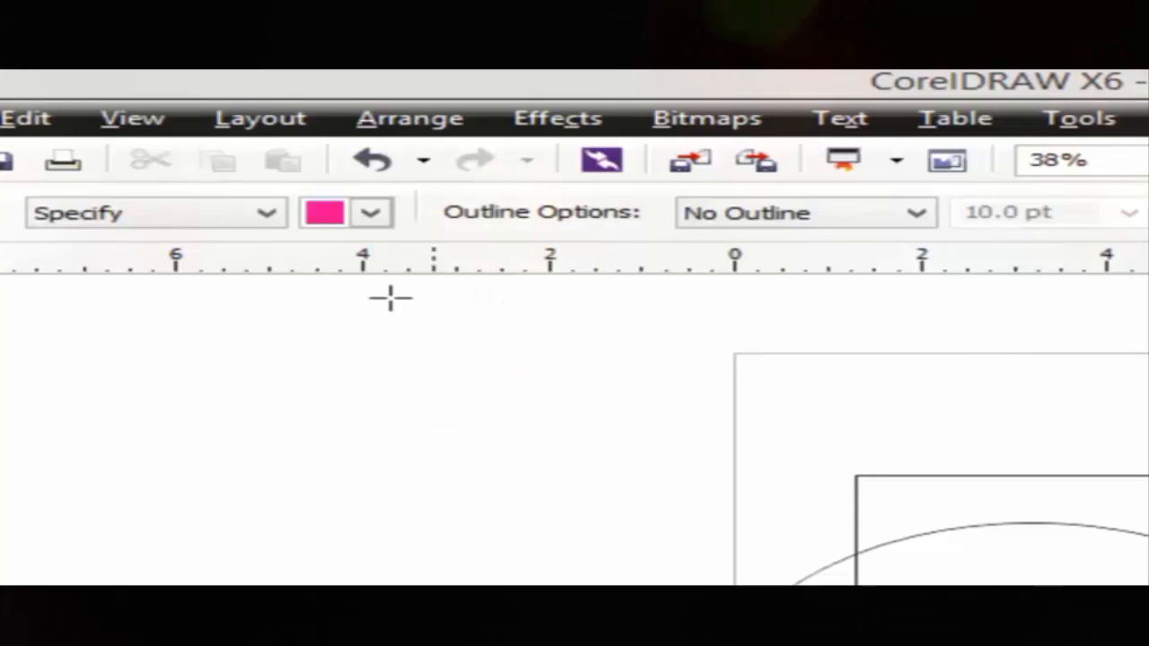
pyautogui.click(427, 321)
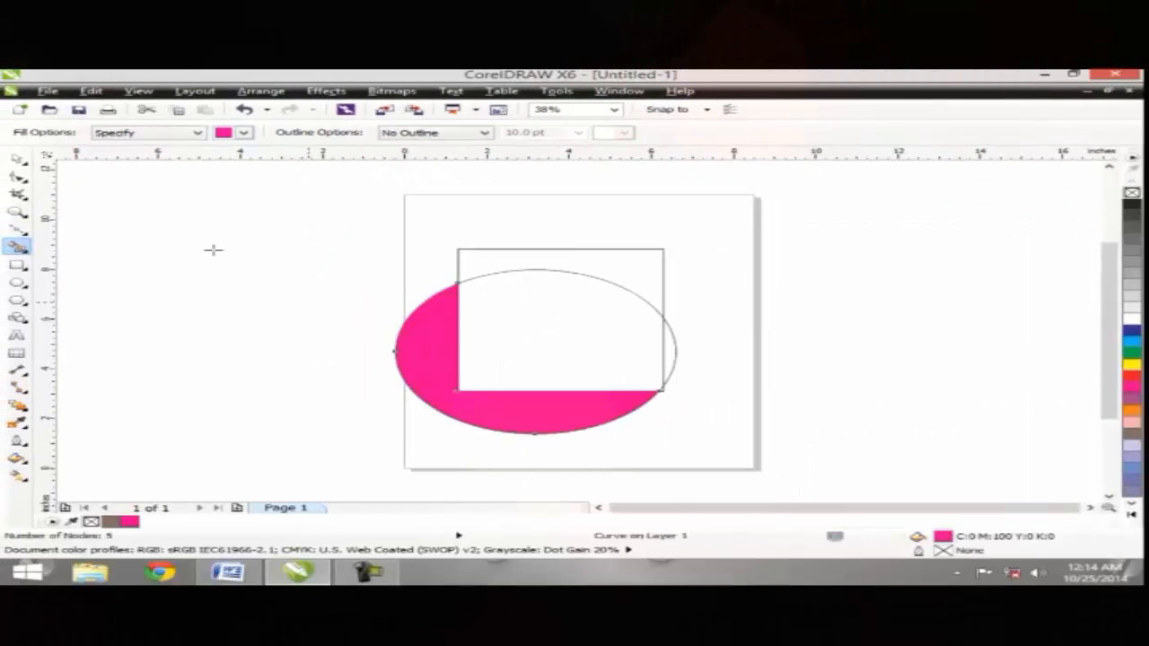
# - Try moving the magenta piece to the left, undo the move and delete the piece
pyautogui.click(16, 158)
pyautogui.moveTo(435, 355); pyautogui.dragTo(239, 350)
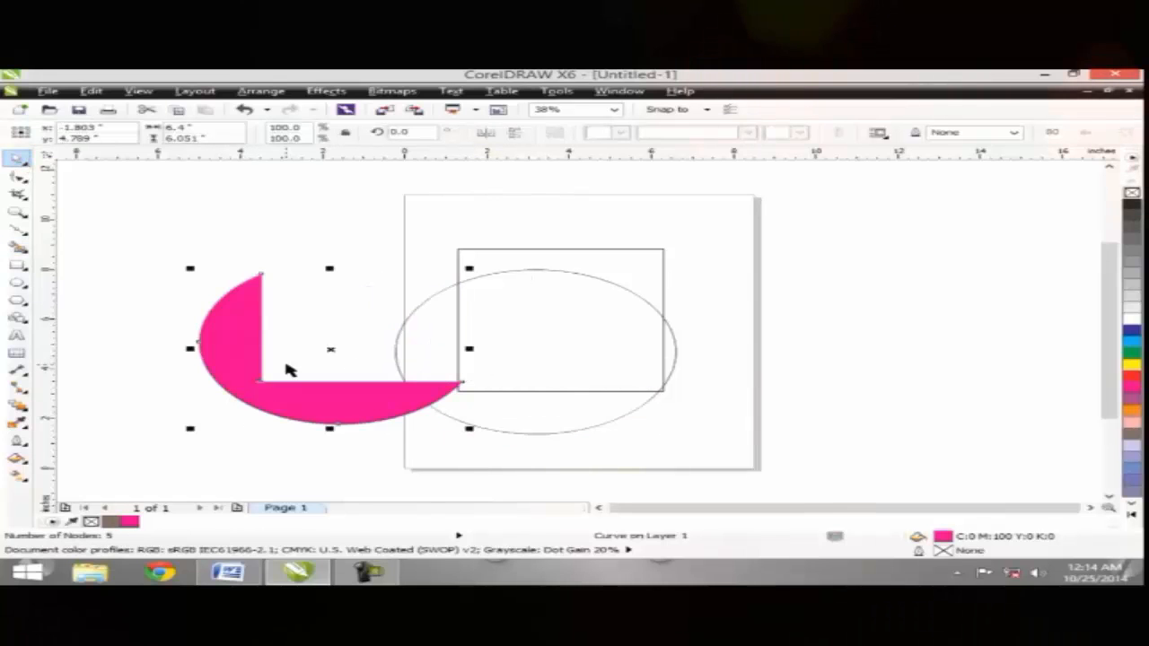
pyautogui.hotkey('ctrl', 'z')
pyautogui.press('Delete')
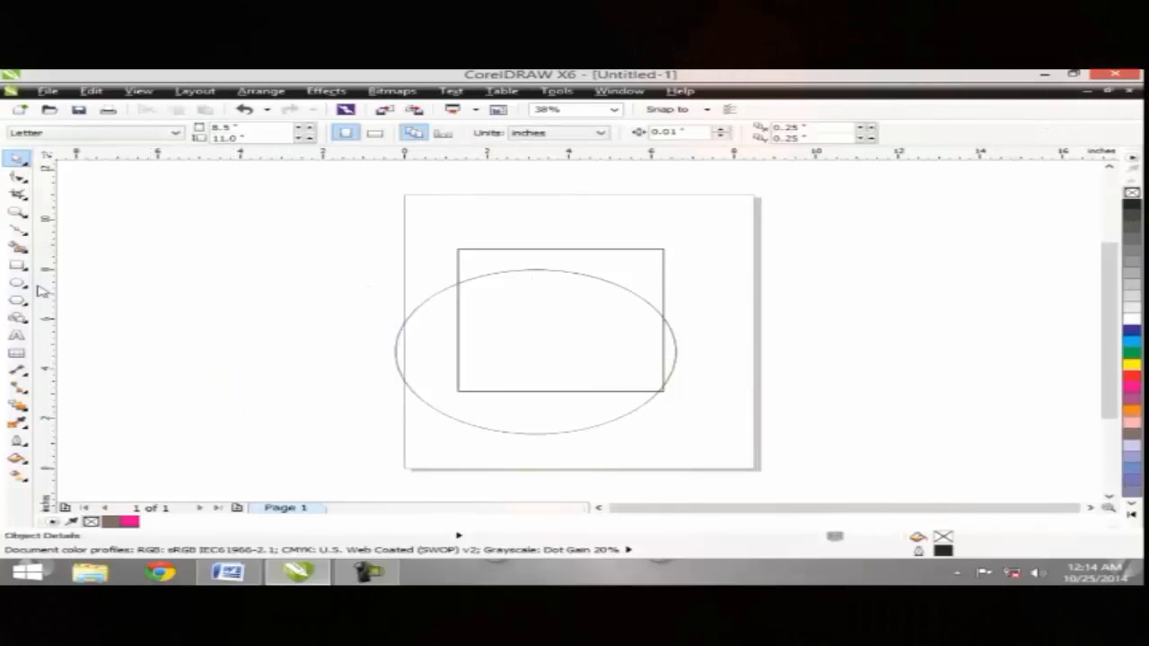
# - Set the Smart Fill option to No Fill and create a shape from the ellipse's area left of and below the rectangle
pyautogui.click(17, 248)
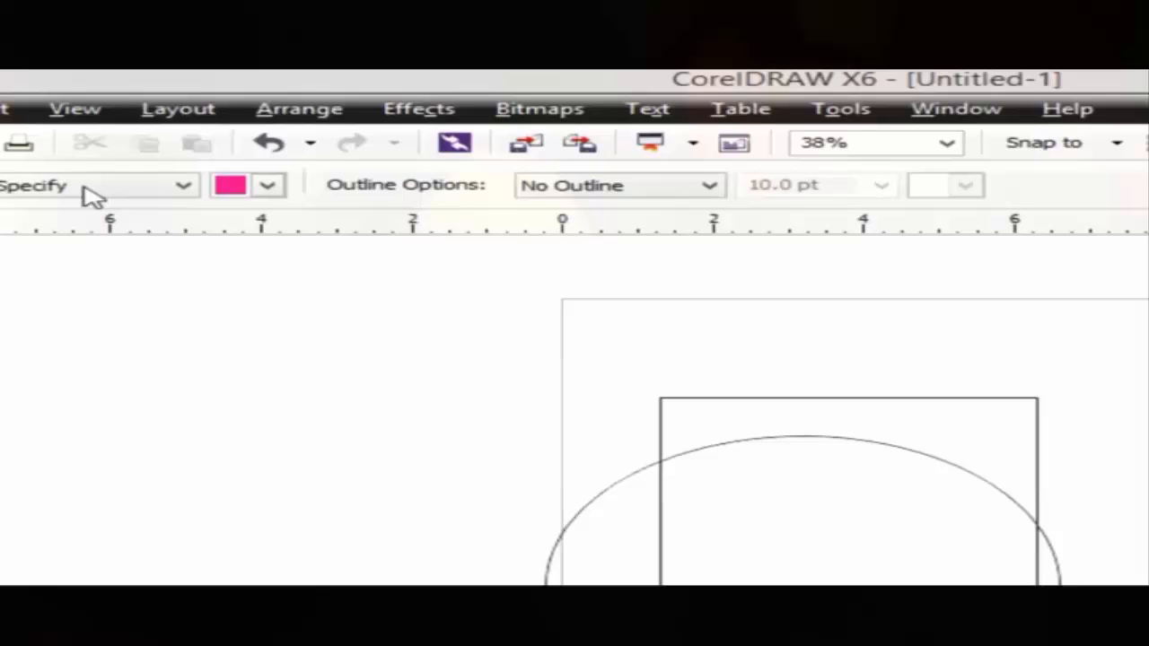
pyautogui.click(86, 188)
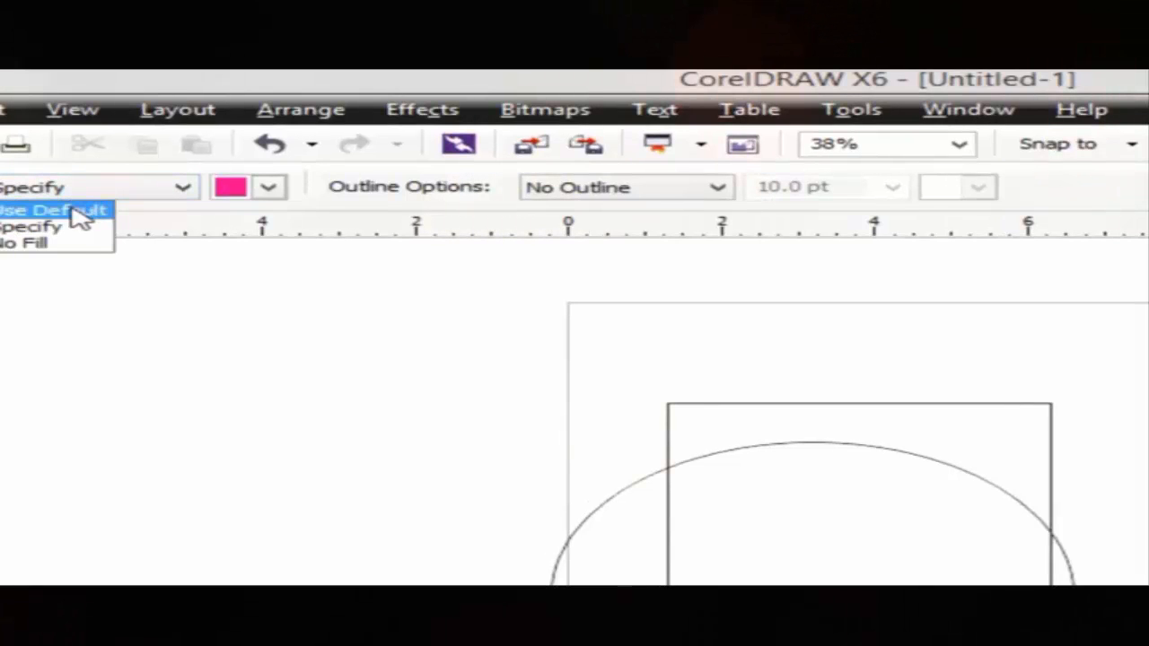
pyautogui.click(56, 244)
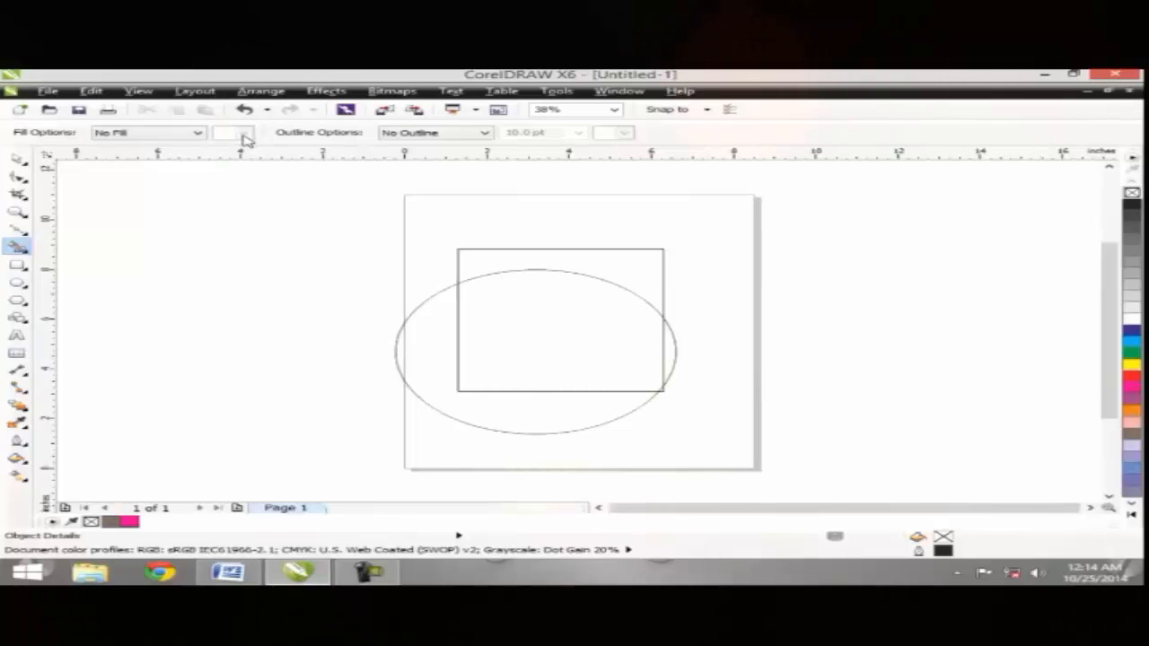
pyautogui.click(429, 321)
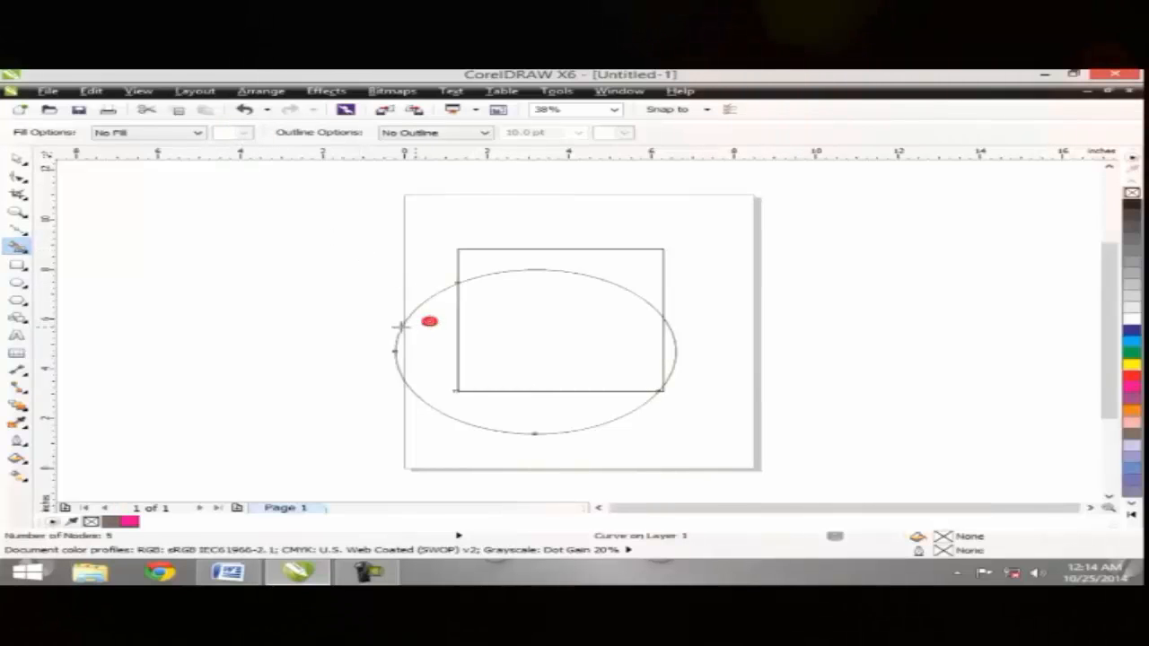
# - Move the unfilled, outline-free piece left of the page and colour it magenta
pyautogui.click(23, 159)
pyautogui.moveTo(522, 359); pyautogui.dragTo(238, 364)
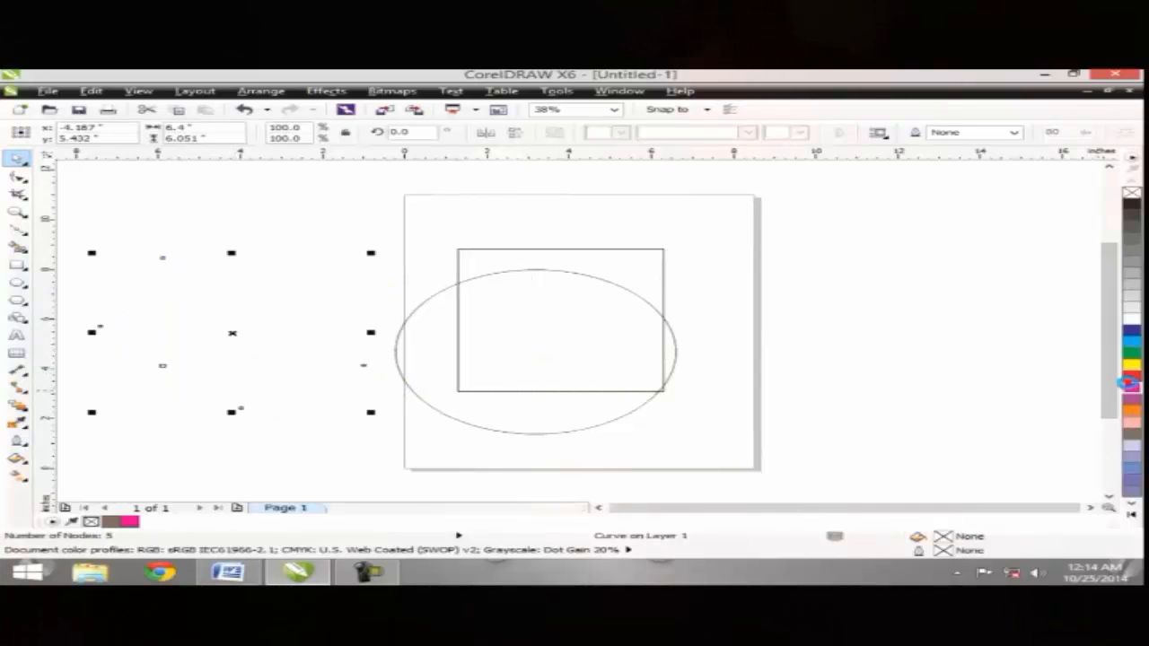
pyautogui.click(1130, 387)
# - Move the recoloured piece to the right of the page and delete it
pyautogui.moveTo(364, 365); pyautogui.dragTo(891, 339)
pyautogui.press('Delete')
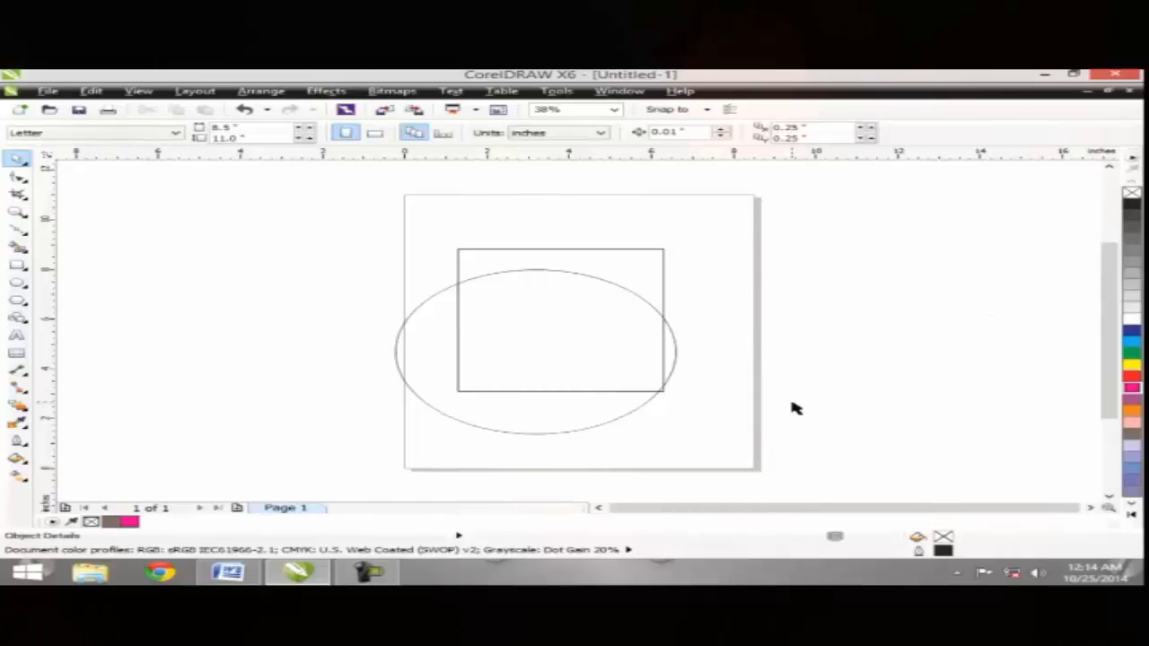
# - Set the Smart Fill option to Use Default and apply it to the ellipse's area left of and below the rectangle
pyautogui.click(18, 244)
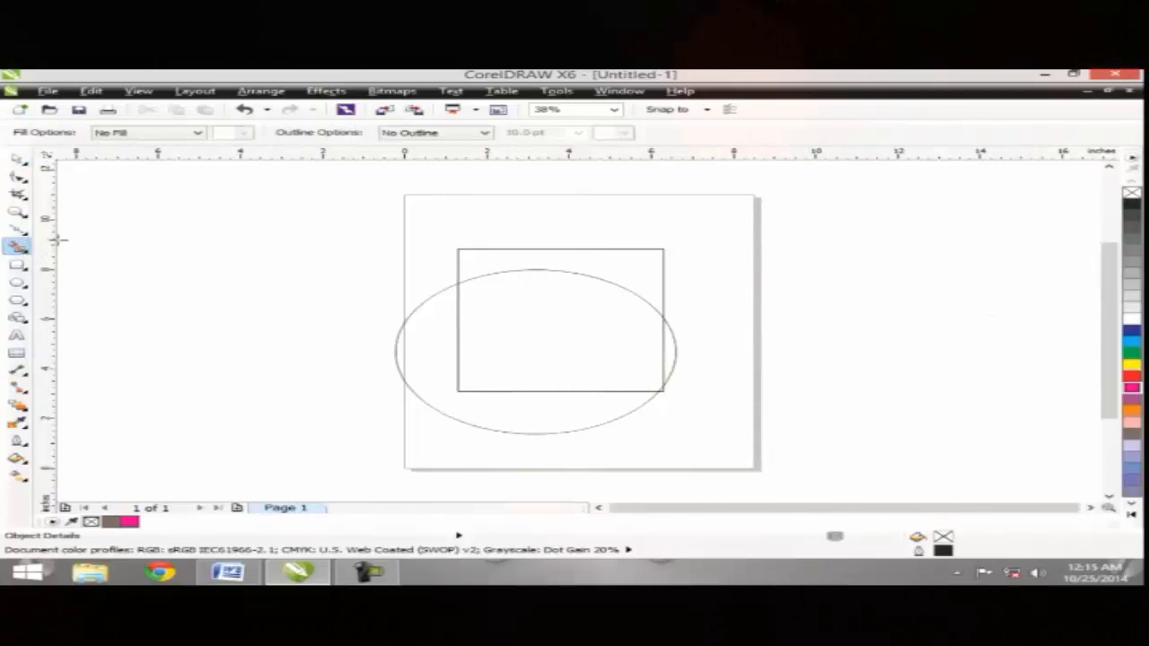
pyautogui.click(167, 132)
pyautogui.click(139, 152)
pyautogui.click(134, 133)
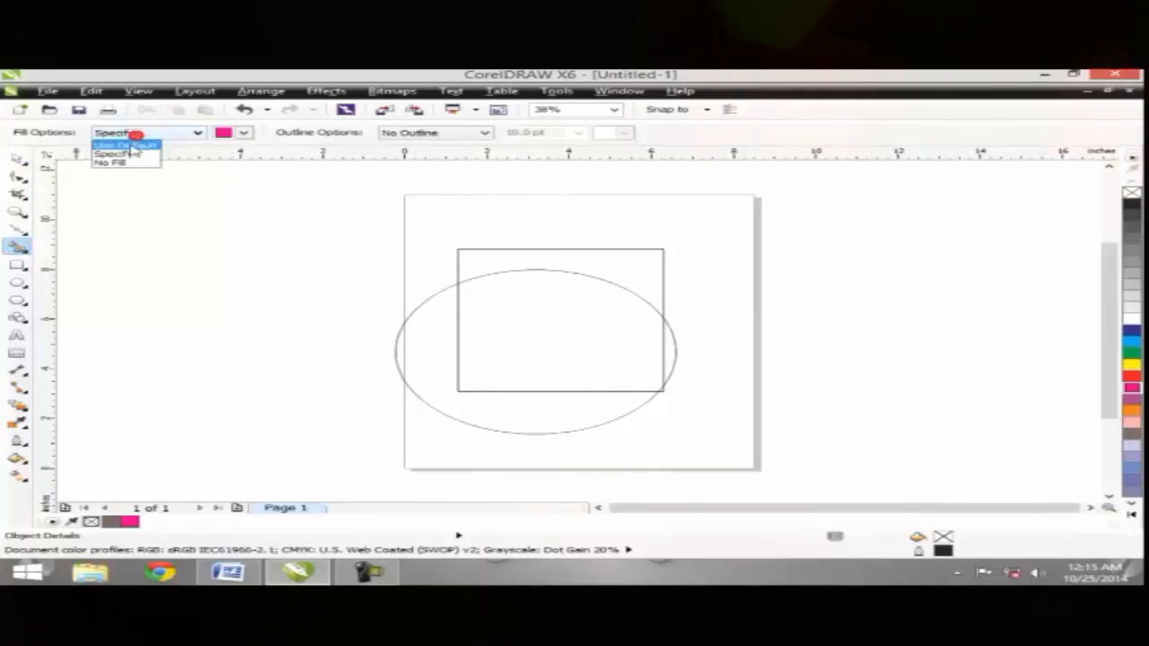
pyautogui.click(132, 146)
pyautogui.click(432, 324)
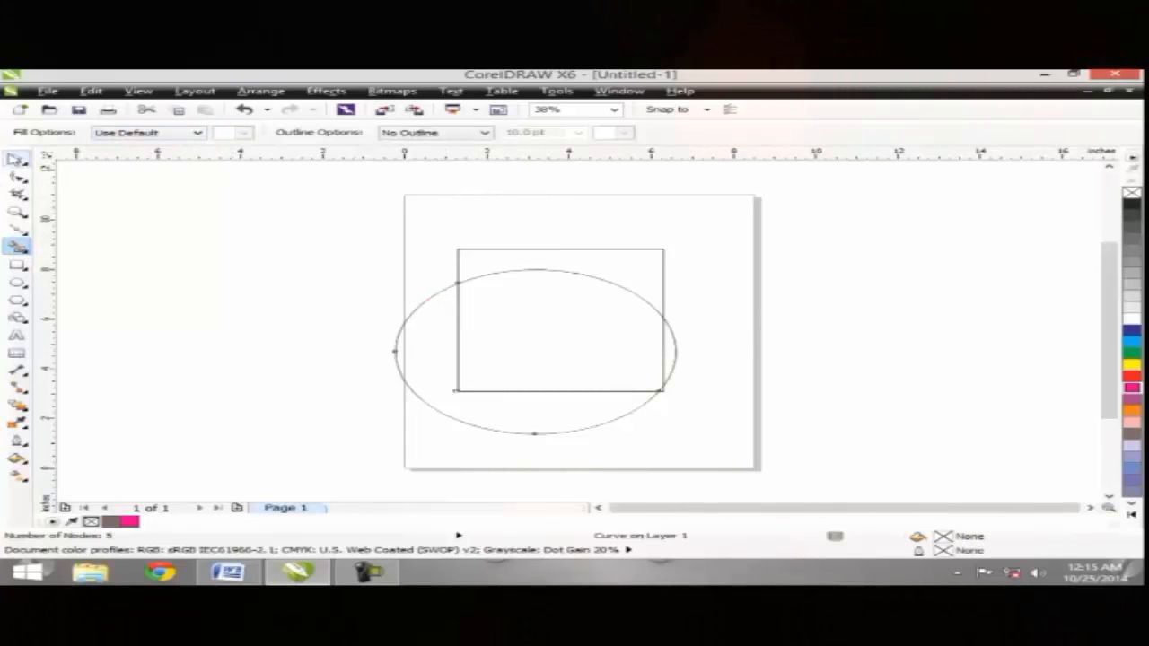
# - Move the piece created with the default fill to the left and return to the Smart Fill tool
pyautogui.press('space')
pyautogui.moveTo(393, 347); pyautogui.dragTo(248, 350)
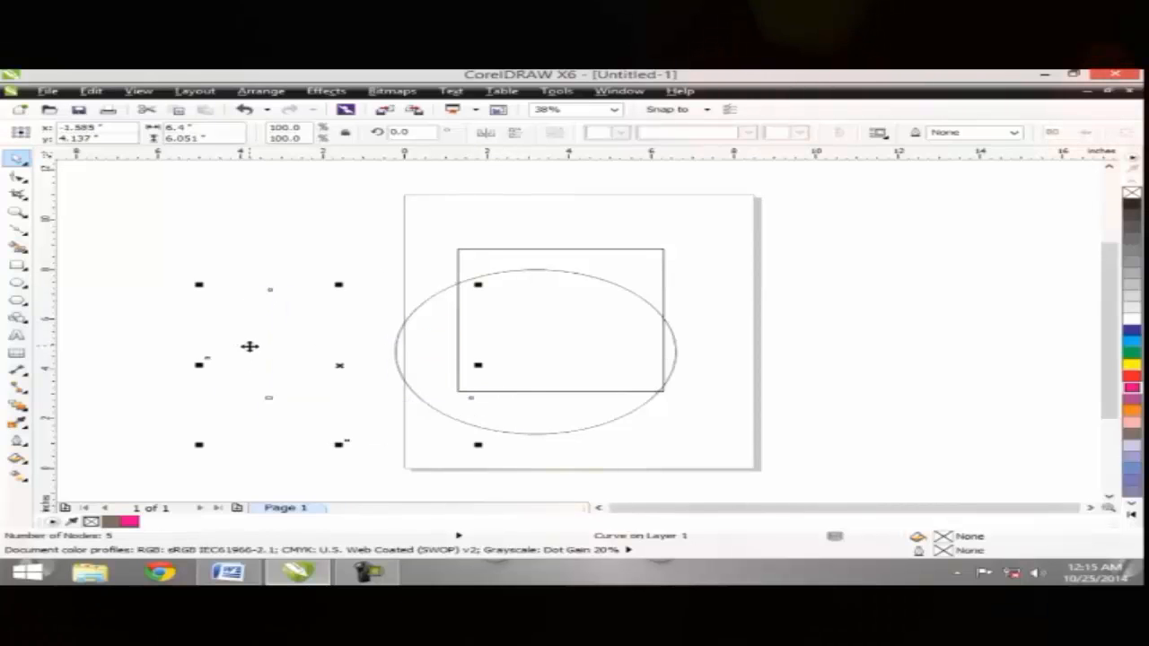
pyautogui.press('space')
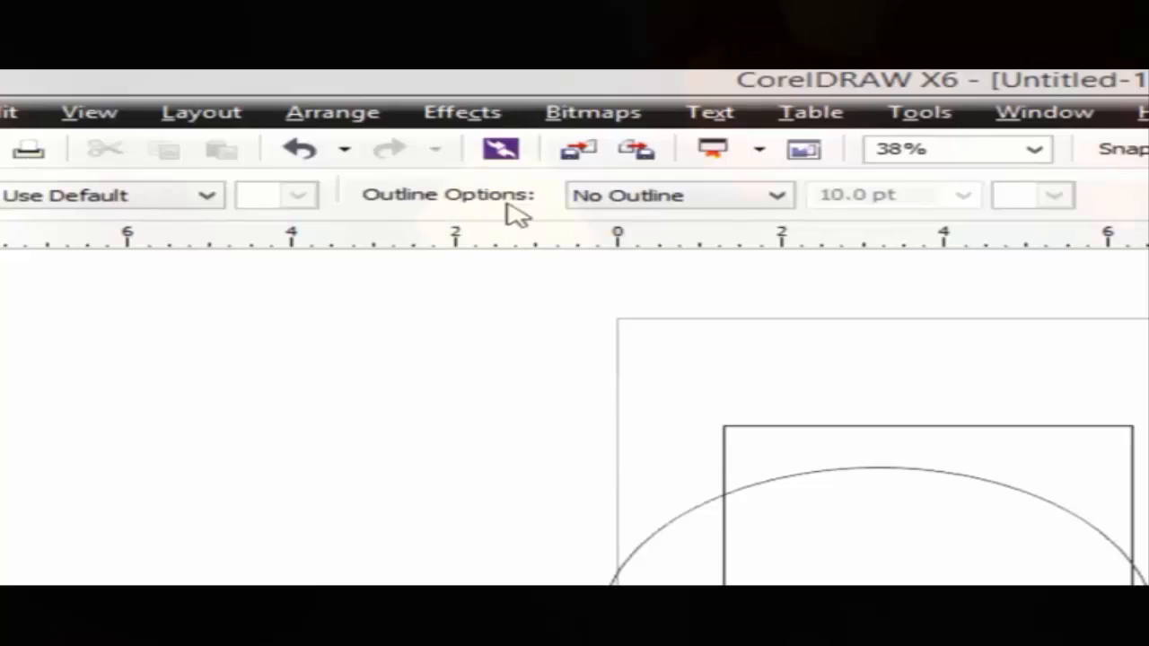
# - Specify magenta as the Smart Fill colour, try it on the ellipse's area outside the rectangle, and undo that fill
pyautogui.click(139, 199)
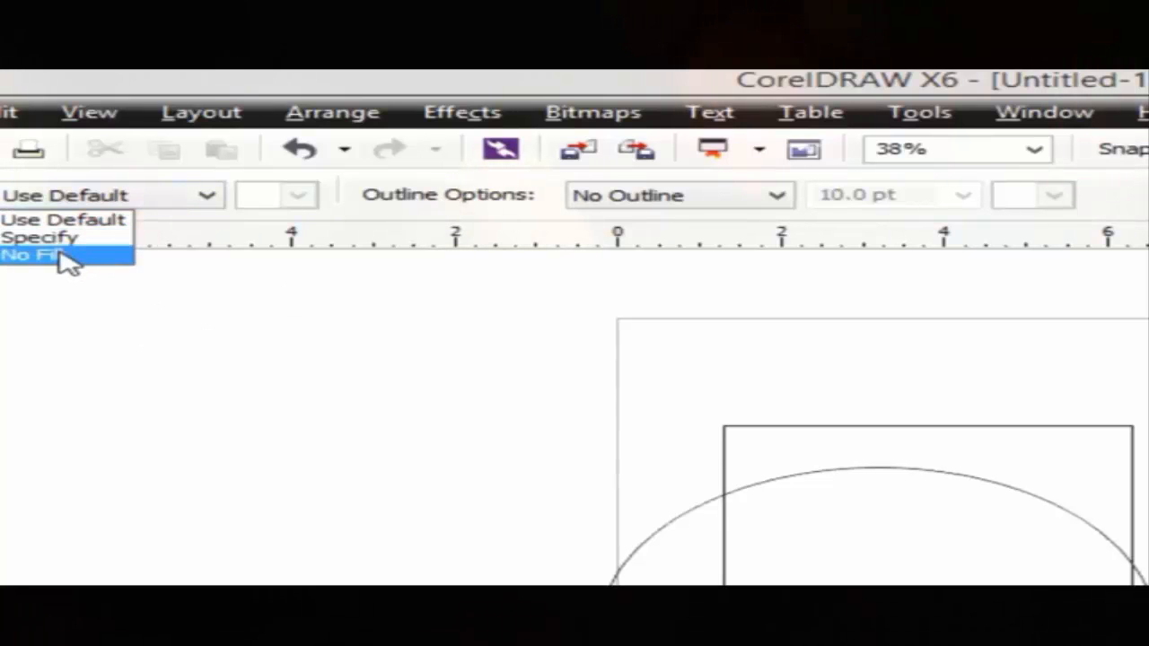
pyautogui.click(59, 238)
pyautogui.click(298, 196)
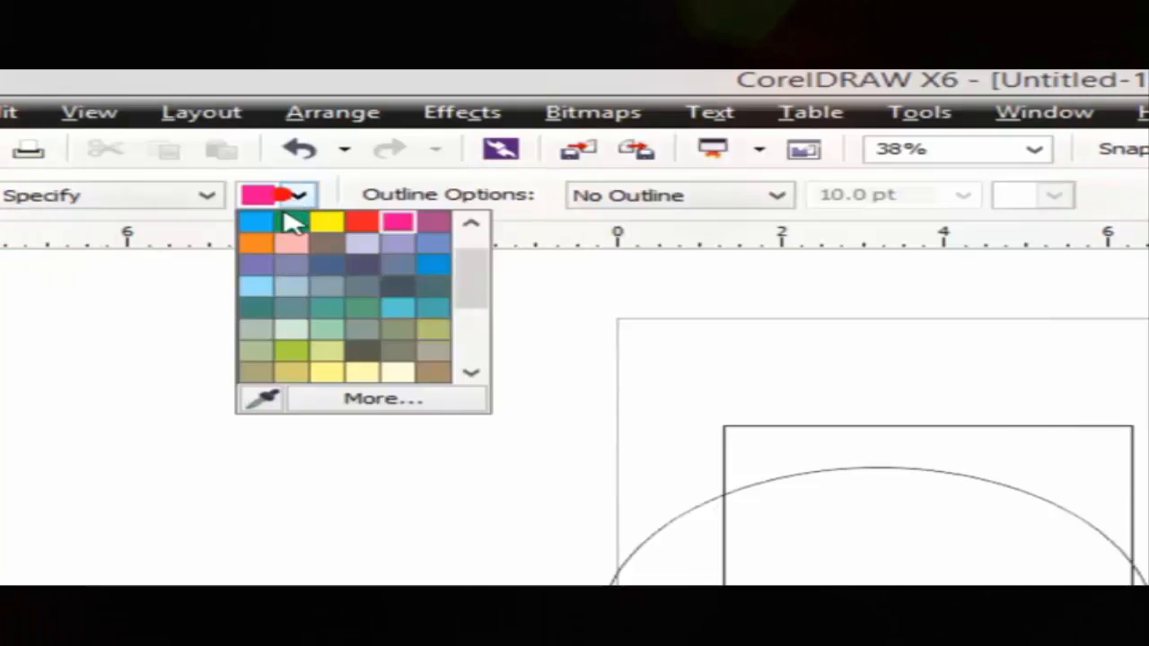
pyautogui.click(395, 232)
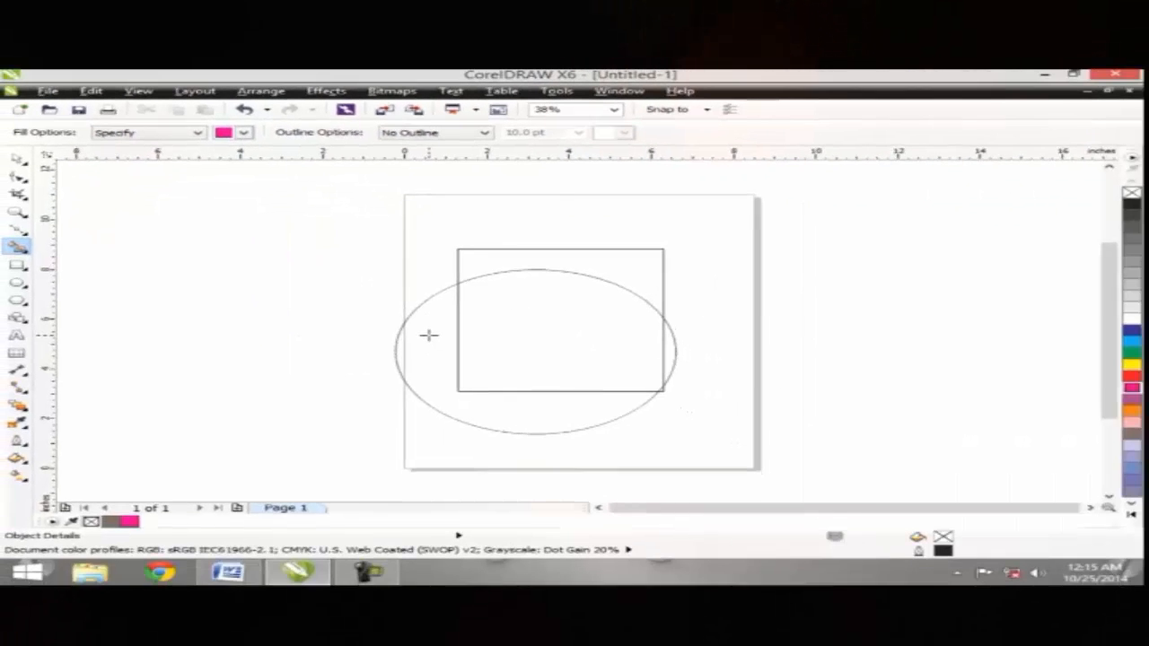
pyautogui.click(429, 334)
pyautogui.hotkey('ctrl', 'z')
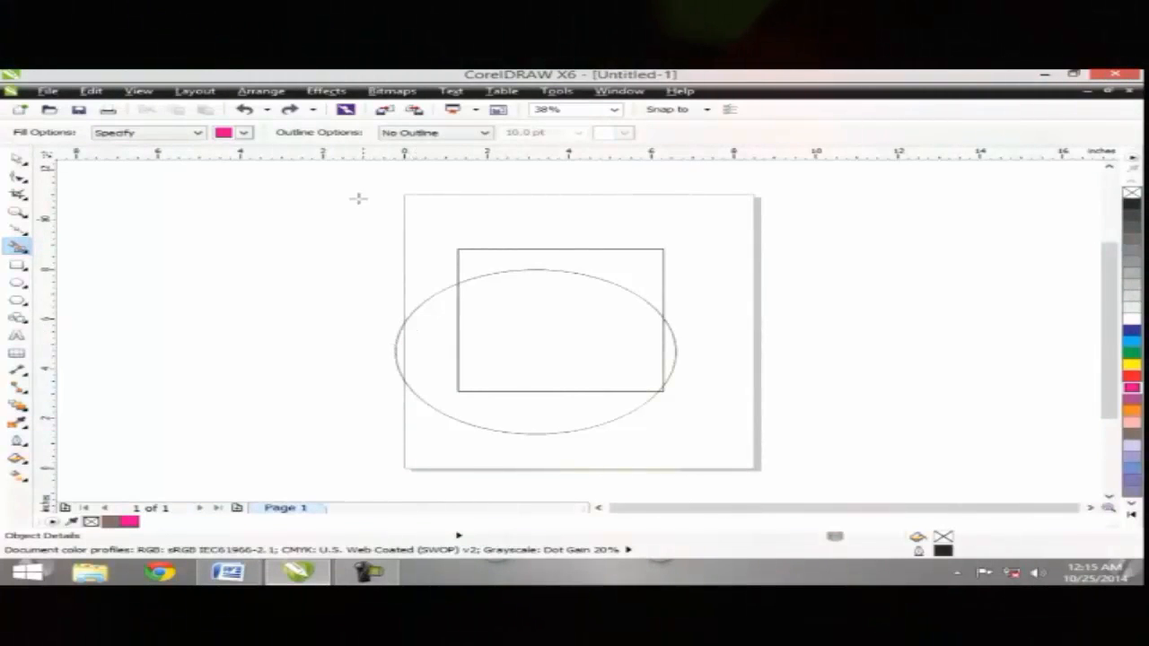
# - Set the Smart Fill outline option to Specify with a 10.0 pt teal outline
pyautogui.click(453, 135)
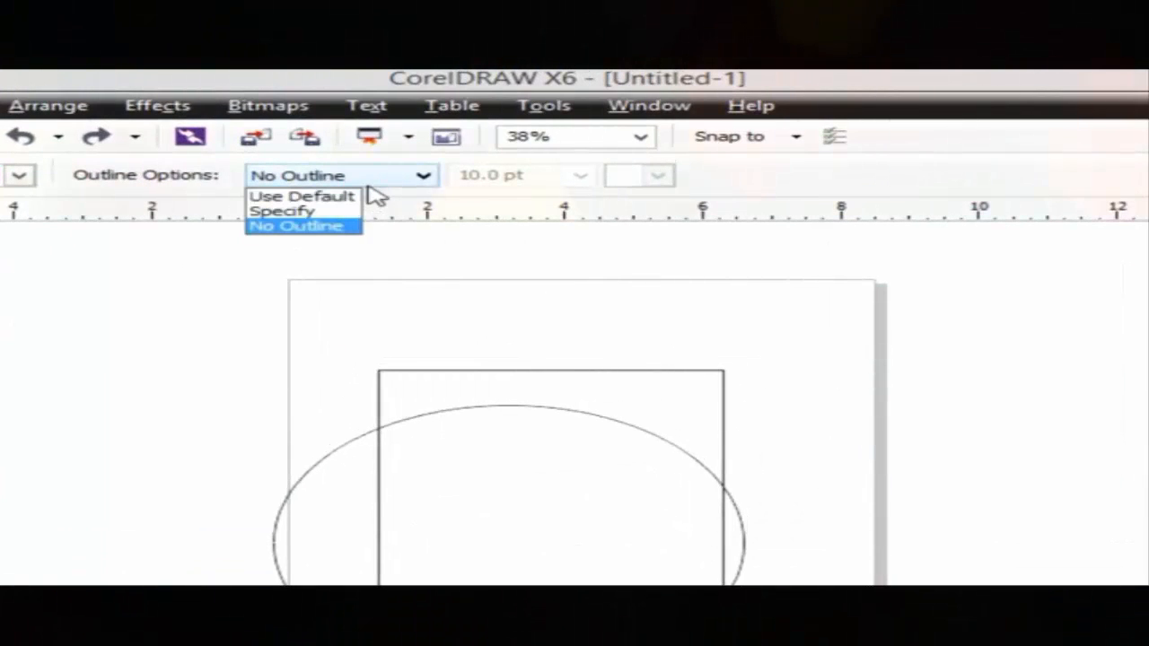
pyautogui.click(359, 196)
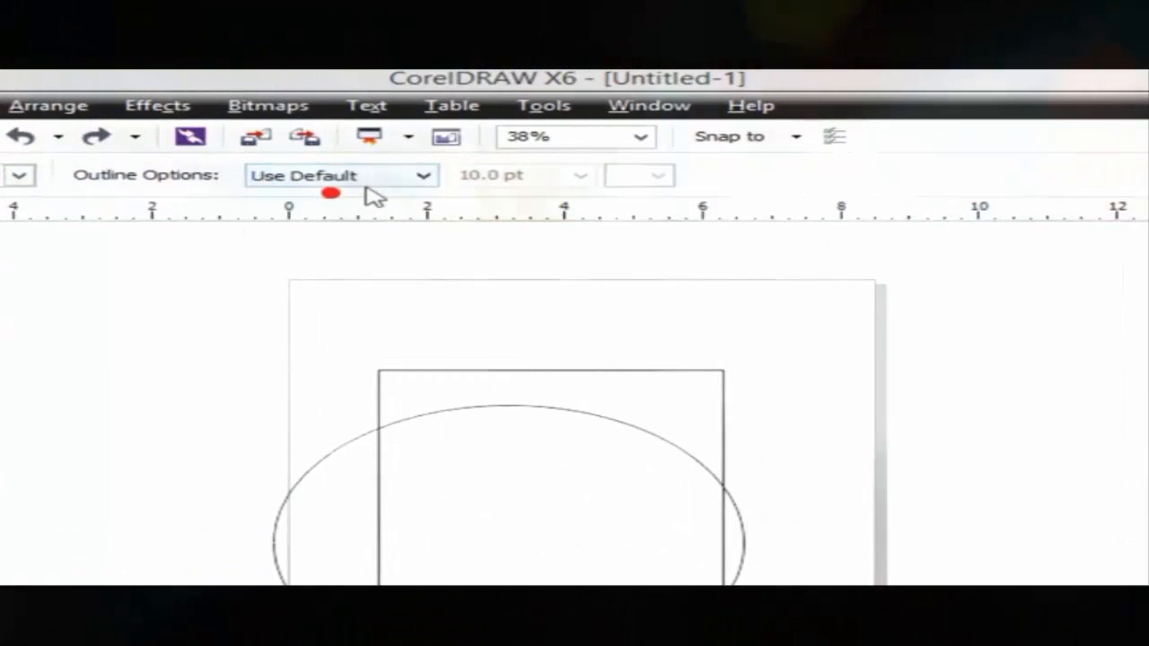
pyautogui.click(377, 175)
pyautogui.click(330, 211)
pyautogui.click(341, 175)
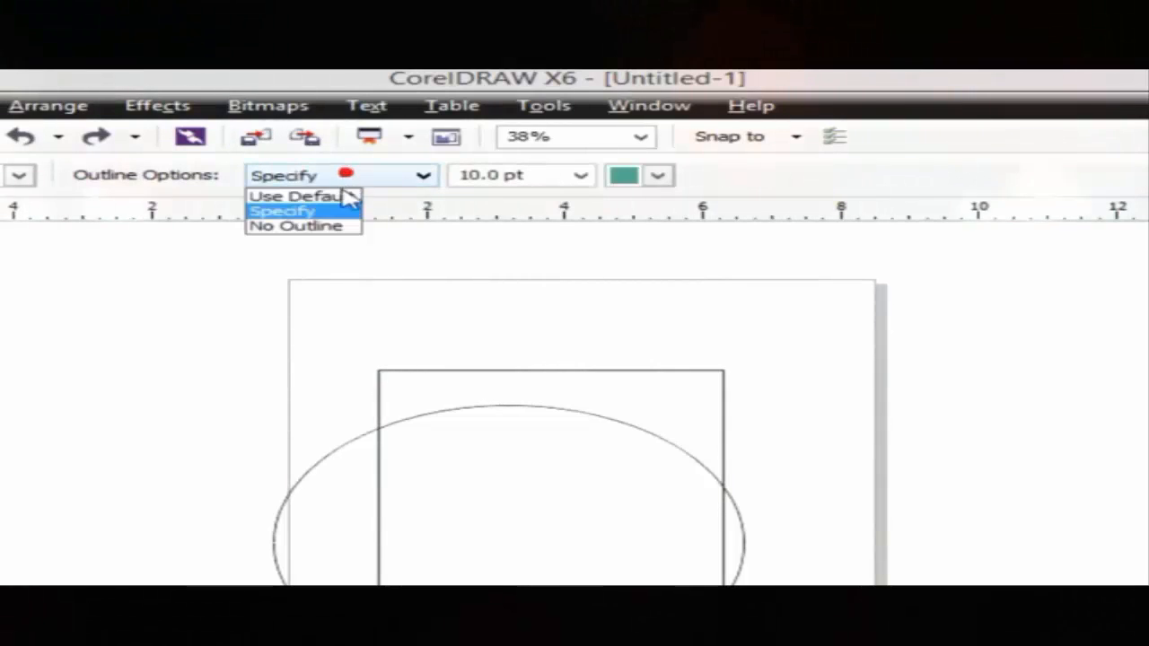
pyautogui.click(302, 209)
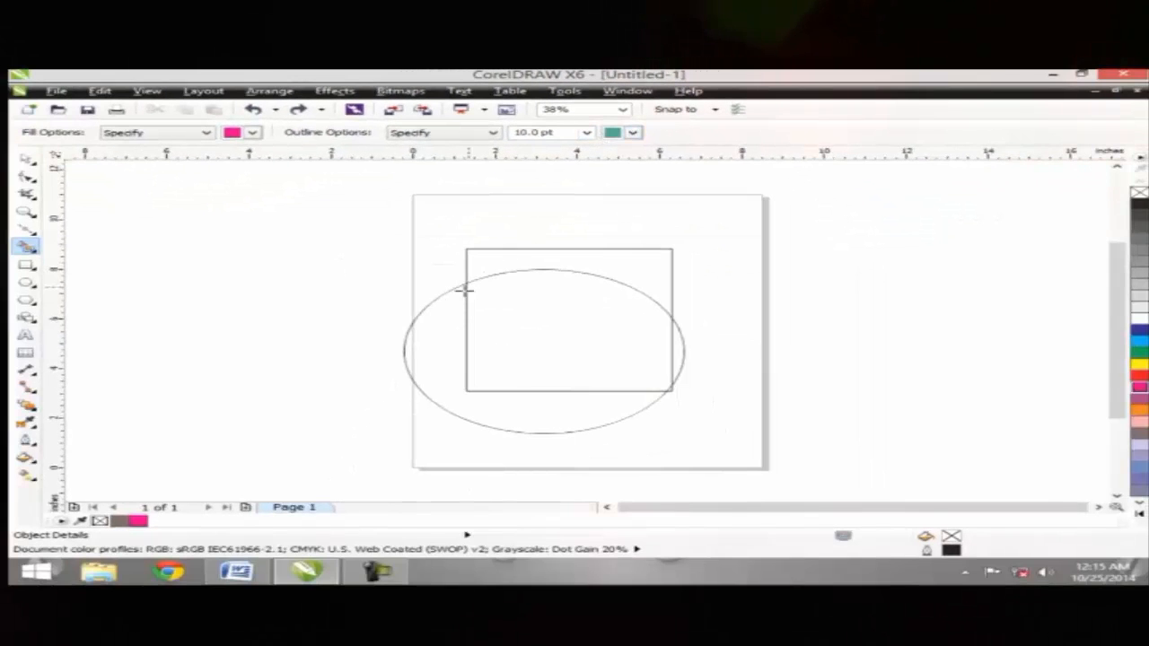
# - Smart-fill the ellipse's area left of and below the rectangle, and move the resulting piece left of the shapes
pyautogui.click(452, 312)
pyautogui.click(20, 159)
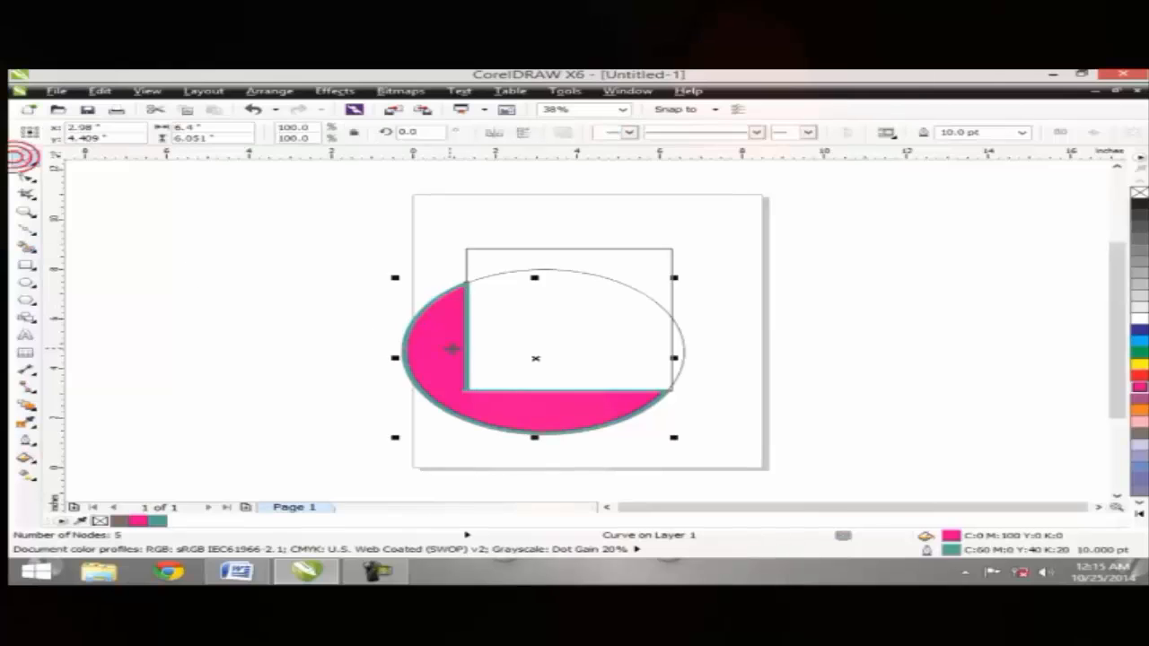
pyautogui.moveTo(406, 368); pyautogui.dragTo(167, 335)
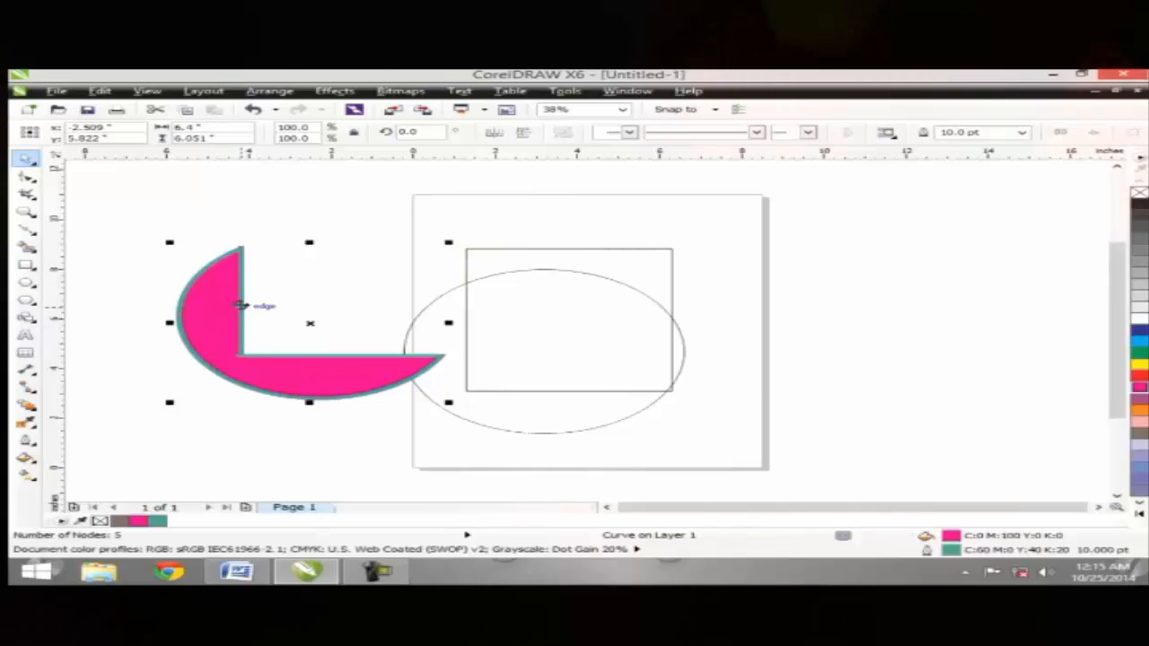
pyautogui.click(237, 232)
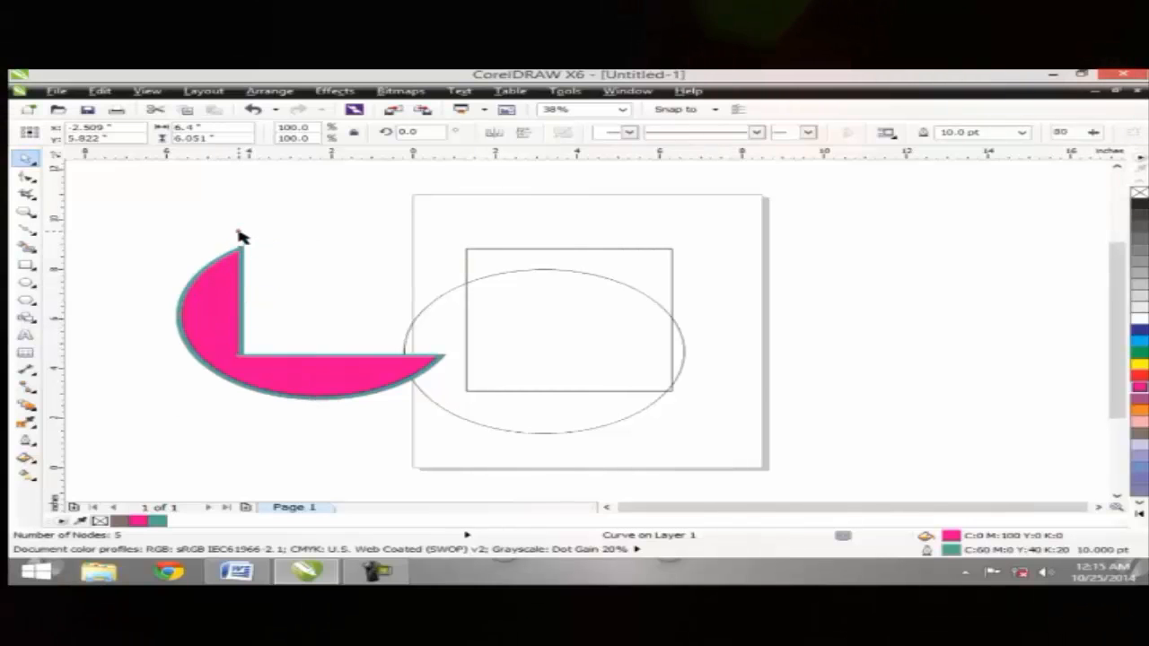
# - Set the Smart Fill outline to 4.0 pt light orange and fill the ellipse's area left of and below the rectangle
pyautogui.click(25, 245)
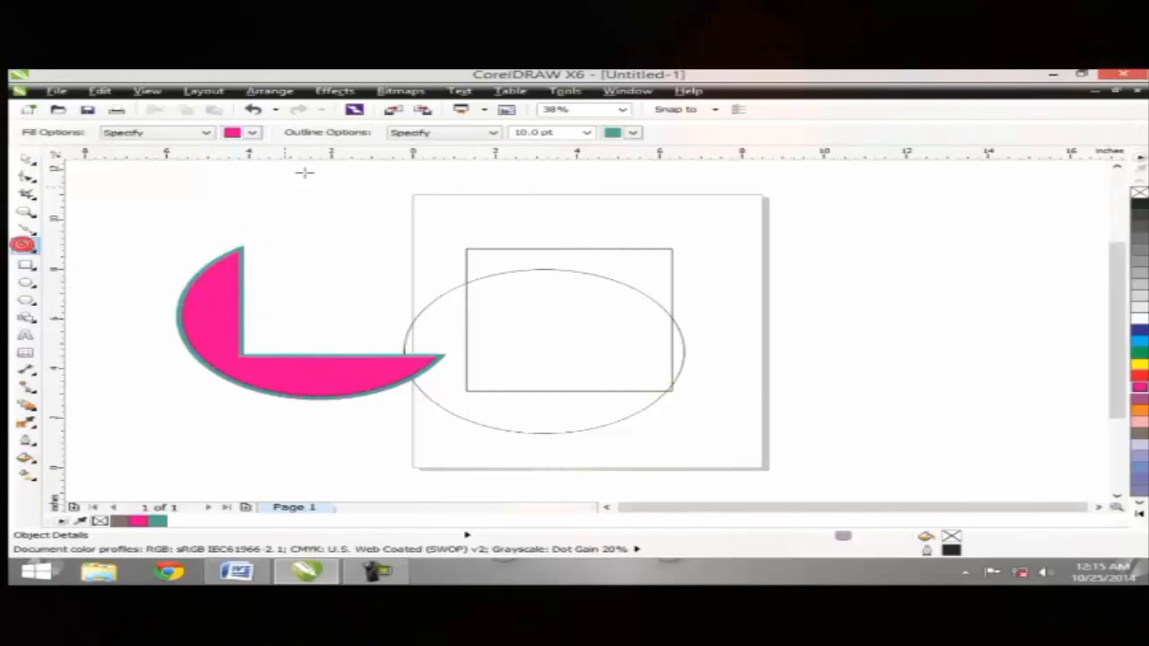
pyautogui.click(586, 134)
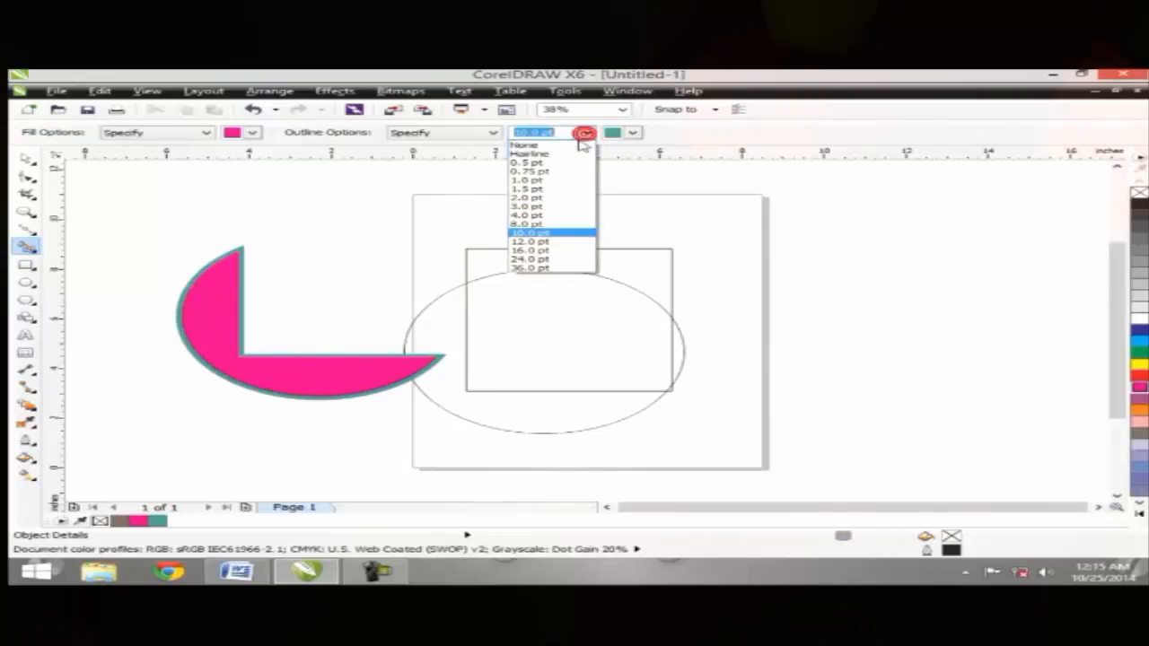
pyautogui.click(536, 216)
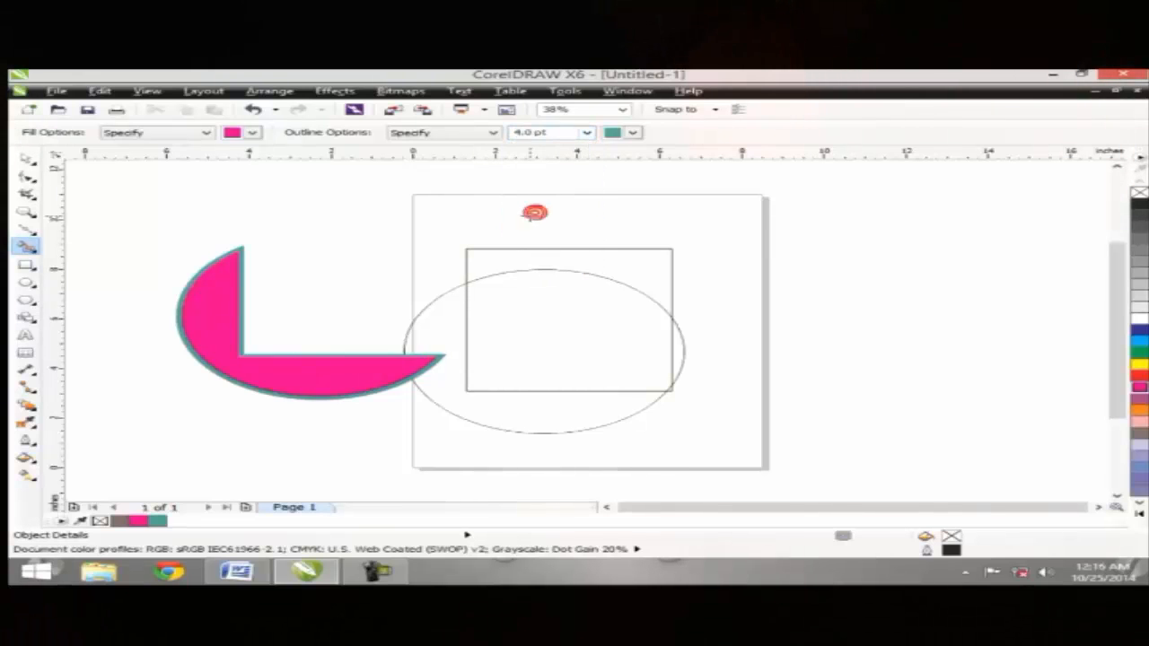
pyautogui.click(632, 133)
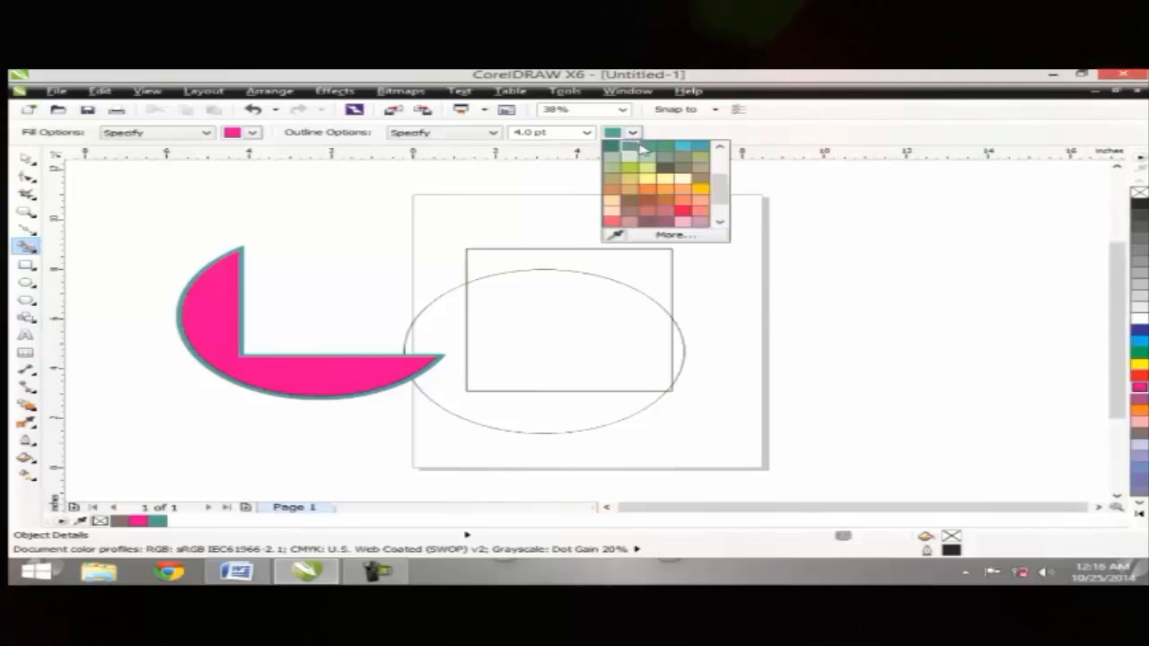
pyautogui.click(680, 191)
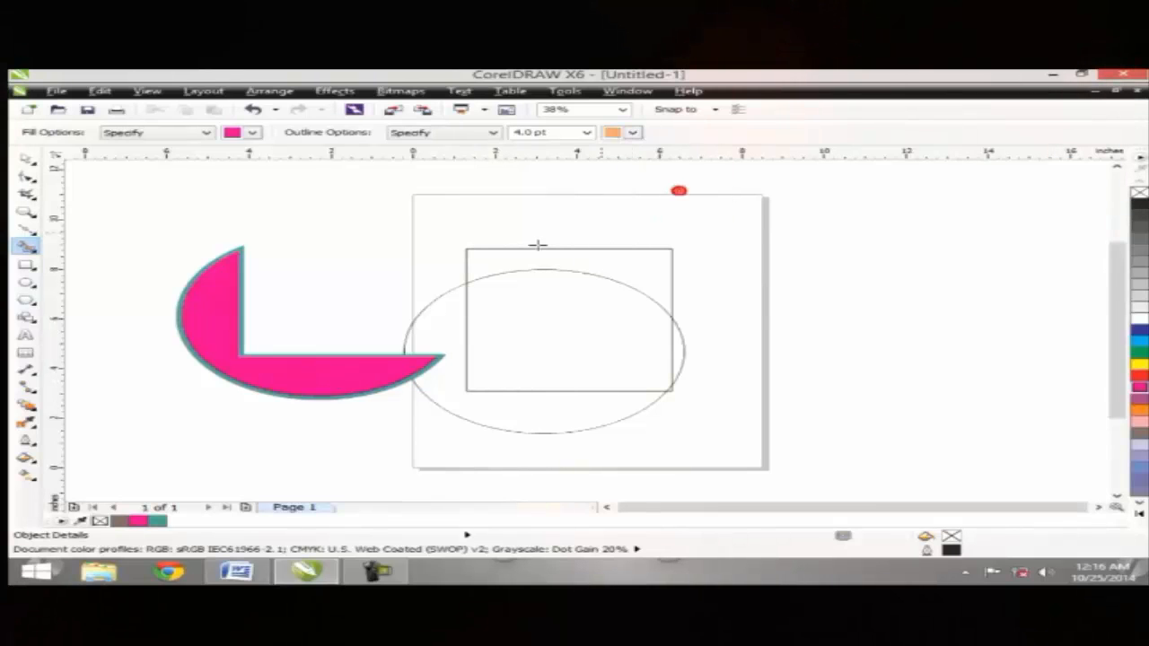
pyautogui.click(433, 316)
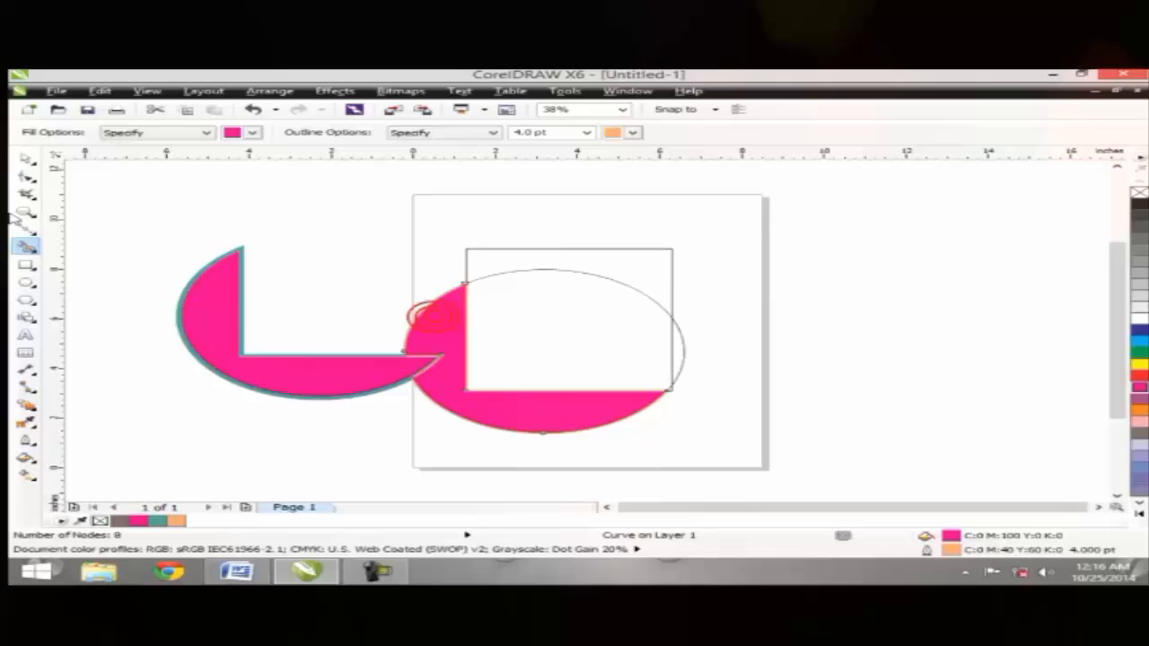
# - Move the orange-outlined piece to the right side of the page and delete it
pyautogui.click(25, 158)
pyautogui.moveTo(462, 328); pyautogui.dragTo(709, 263)
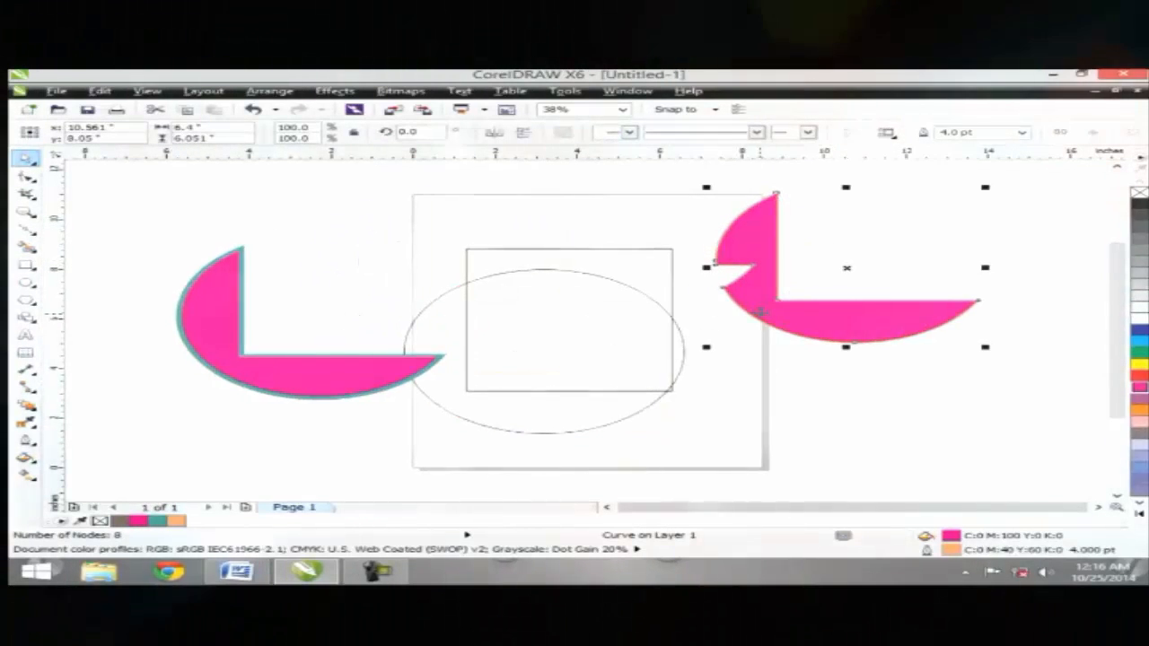
pyautogui.press('Delete')
pyautogui.moveTo(354, 377); pyautogui.dragTo(354, 393)
pyautogui.moveTo(359, 388)
pyautogui.mouseDown()
pyautogui.moveTo(371, 378)
pyautogui.moveTo(362, 372)
pyautogui.mouseUp()
pyautogui.click(403, 335)
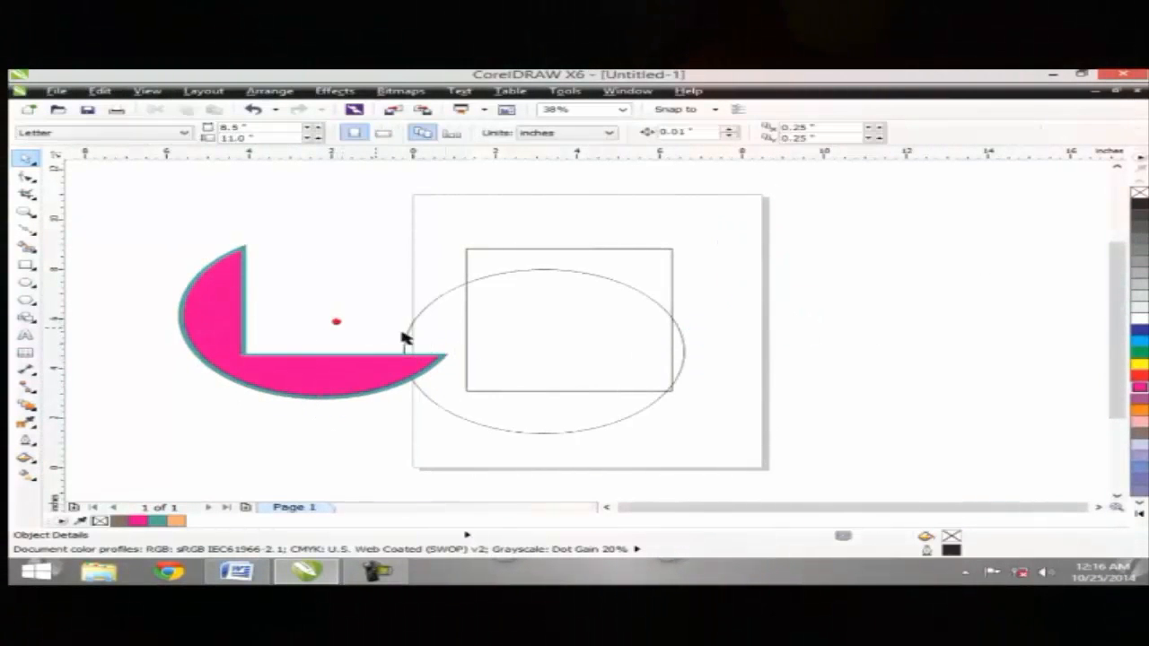
# - Smart-fill the ellipse's area outside the rectangle again and remove the extra fill made where the two shapes overlap
pyautogui.click(34, 251)
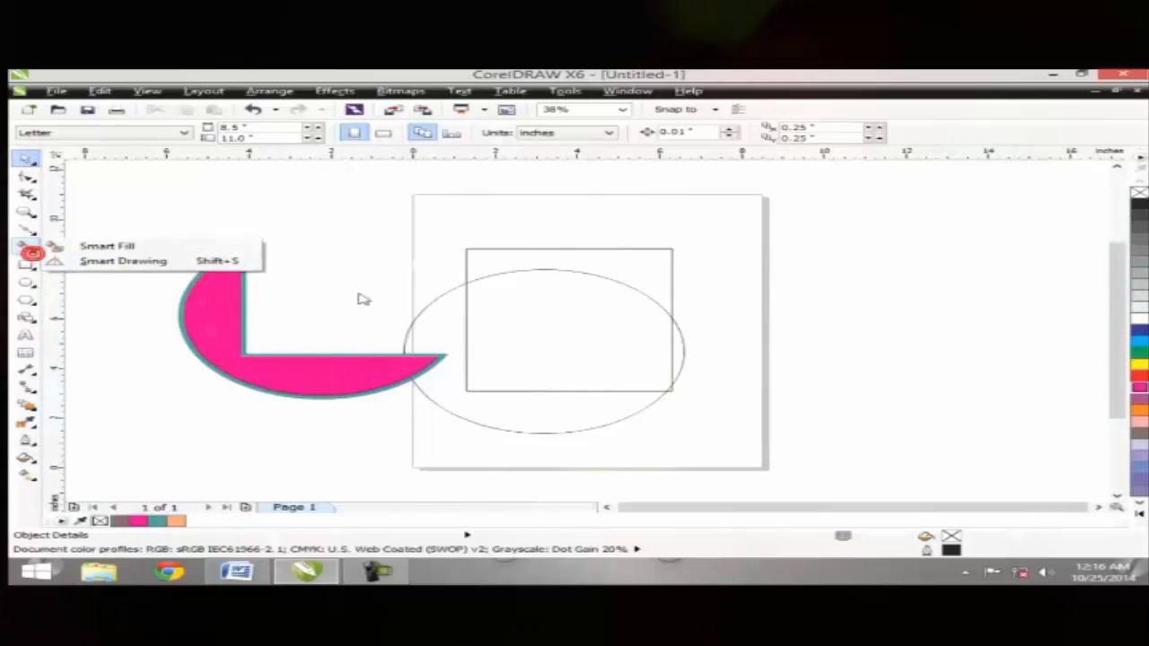
pyautogui.click(99, 246)
pyautogui.click(459, 323)
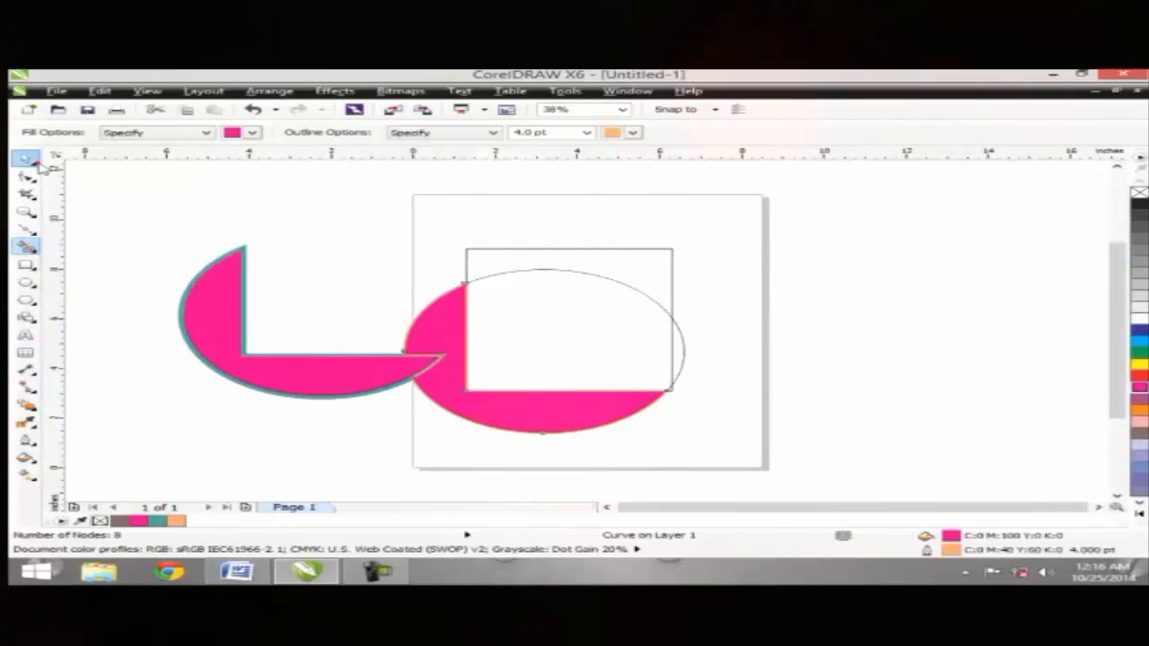
pyautogui.click(480, 330)
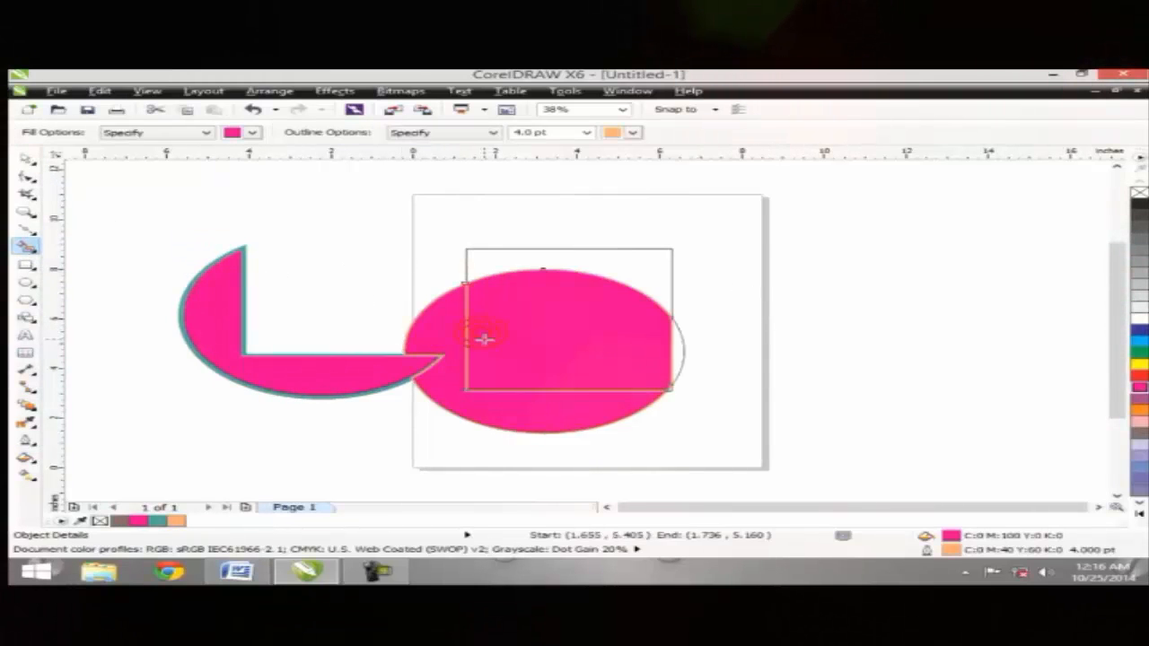
pyautogui.click(27, 158)
pyautogui.press('Delete')
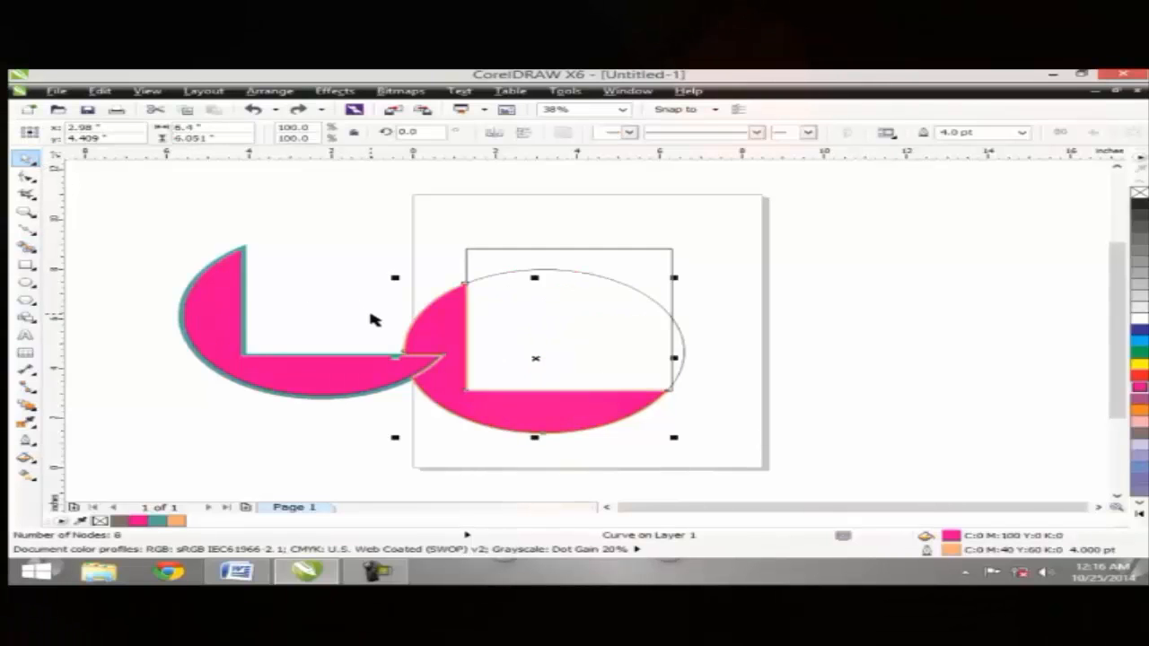
# - Move an orange-outlined piece right of the page and the teal-outlined piece farther left, clear of the ellipse
pyautogui.moveTo(451, 318); pyautogui.dragTo(819, 274)
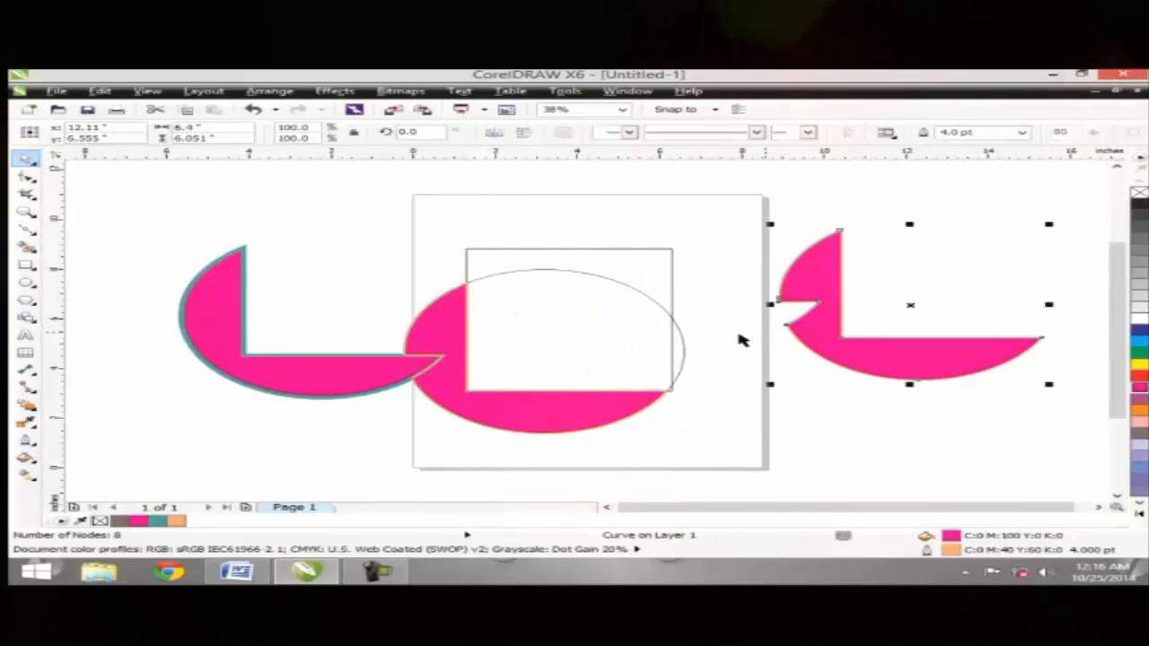
pyautogui.click(721, 366)
pyautogui.moveTo(435, 375); pyautogui.dragTo(325, 359)
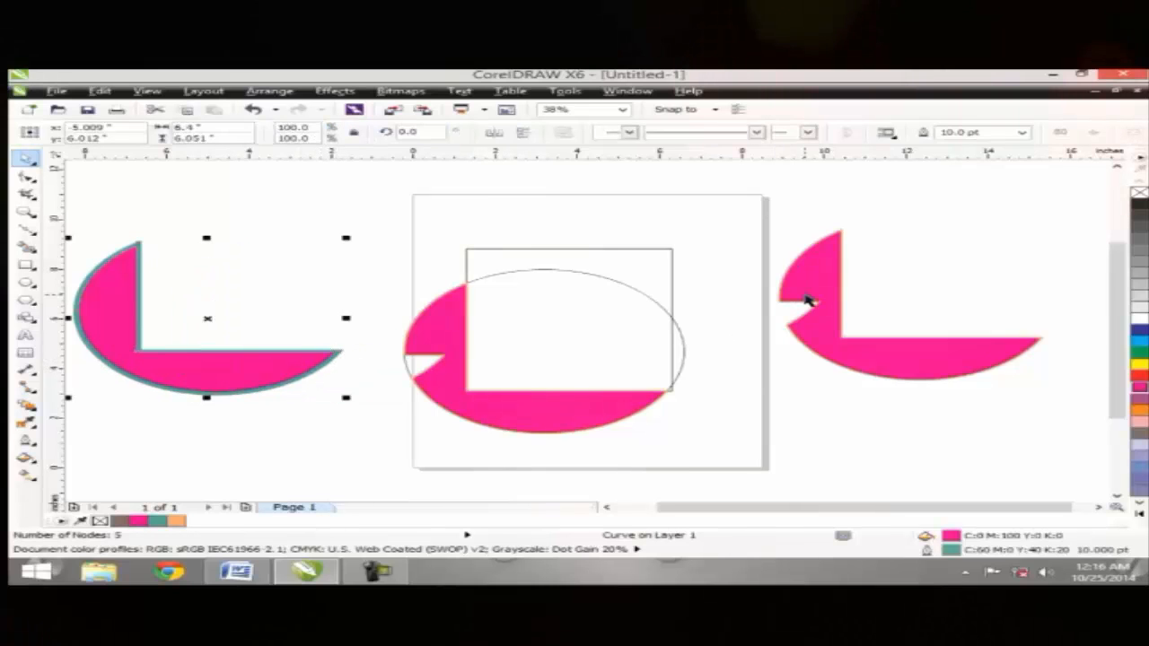
# - Delete both orange-outlined pieces, the ellipse, the rectangle and the teal-outlined piece to empty the drawing
pyautogui.click(827, 347)
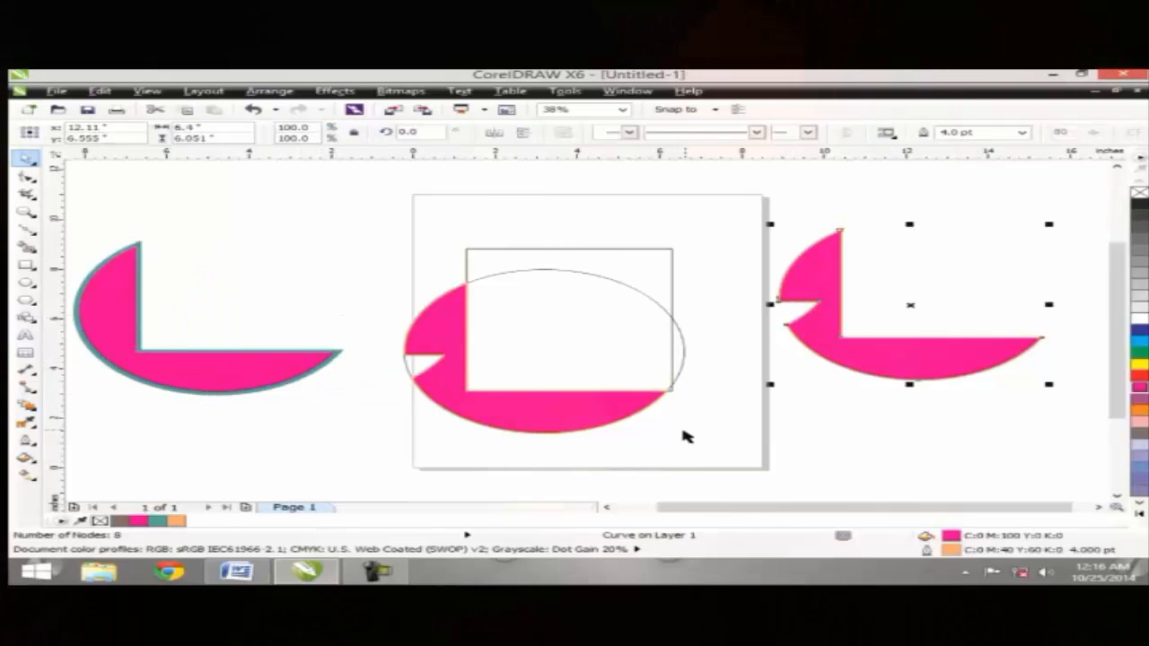
pyautogui.press('Delete')
pyautogui.click(535, 424)
pyautogui.press('Delete')
pyautogui.click(487, 428)
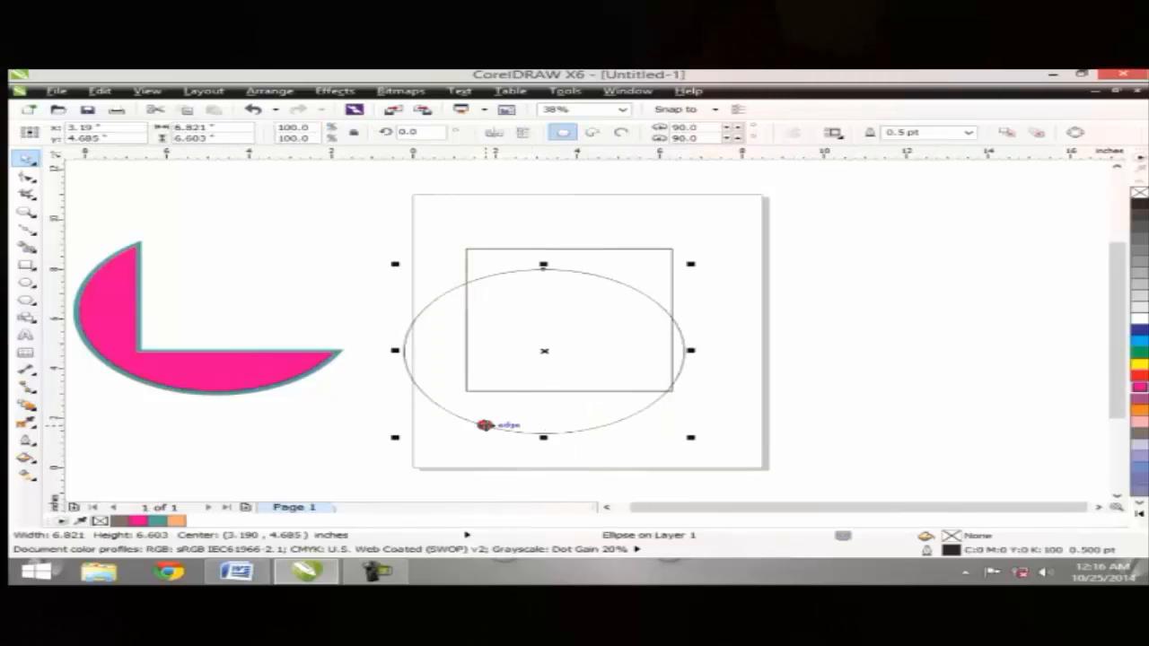
pyautogui.press('Delete')
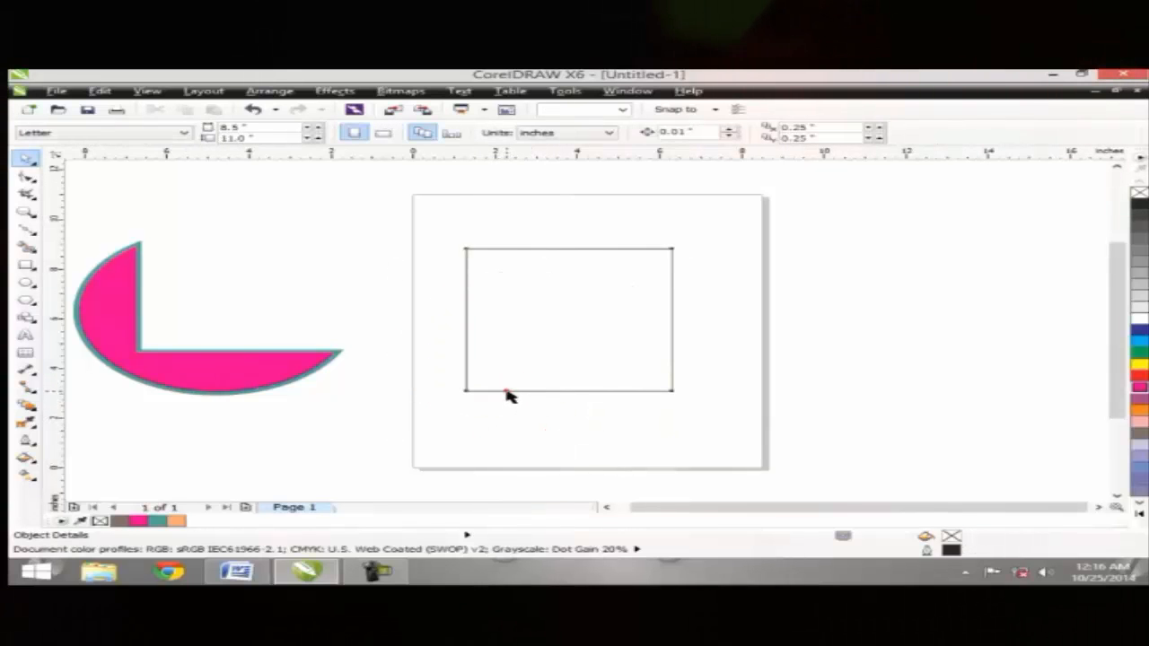
pyautogui.click(507, 392)
pyautogui.press('Delete')
pyautogui.click(284, 373)
pyautogui.press('Delete')
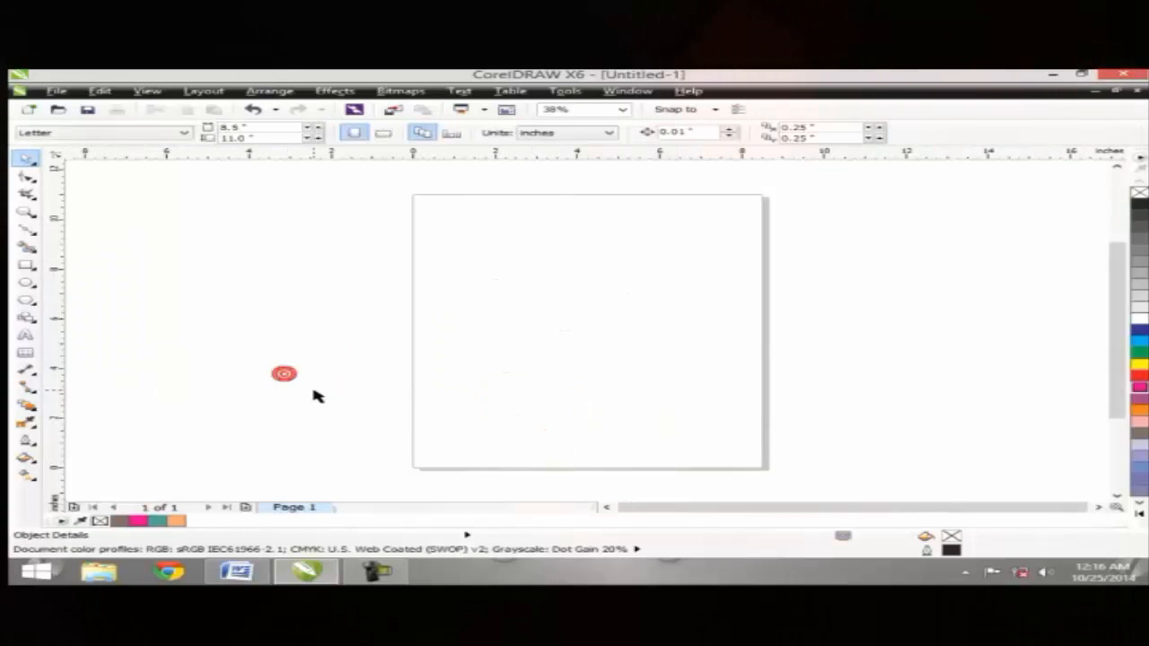
# - Draw a circle about 6.85 inches wide and add a copy about 5.49 inches wide, shifted towards its upper right
pyautogui.click(26, 282)
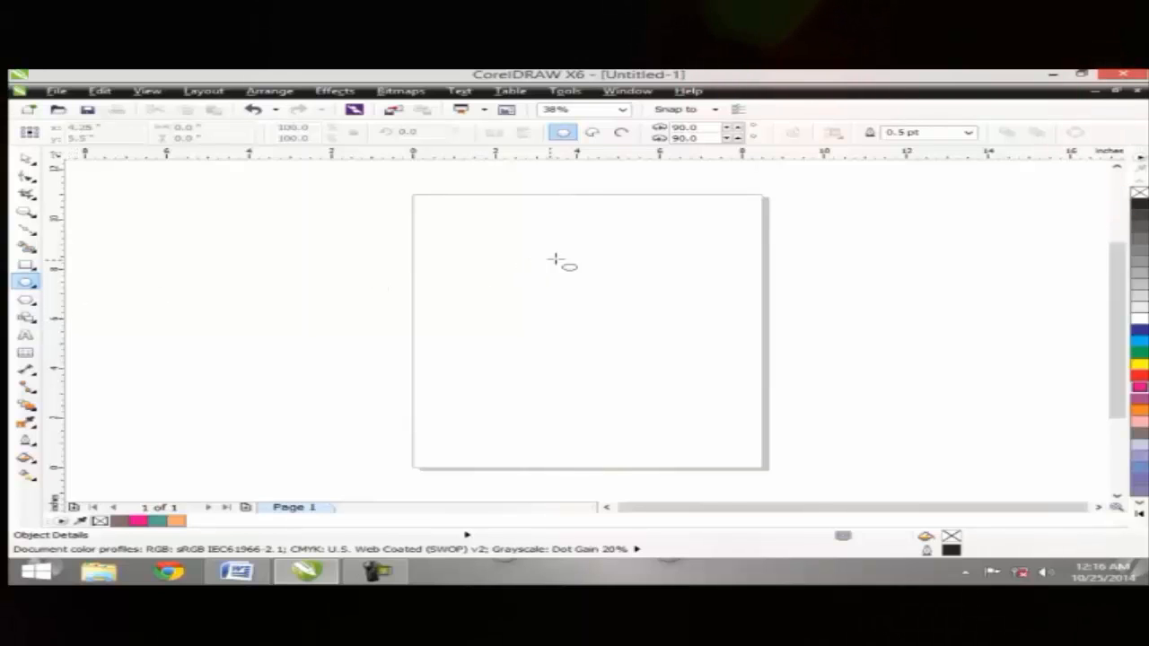
pyautogui.moveTo(457, 240); pyautogui.dragTo(613, 411)
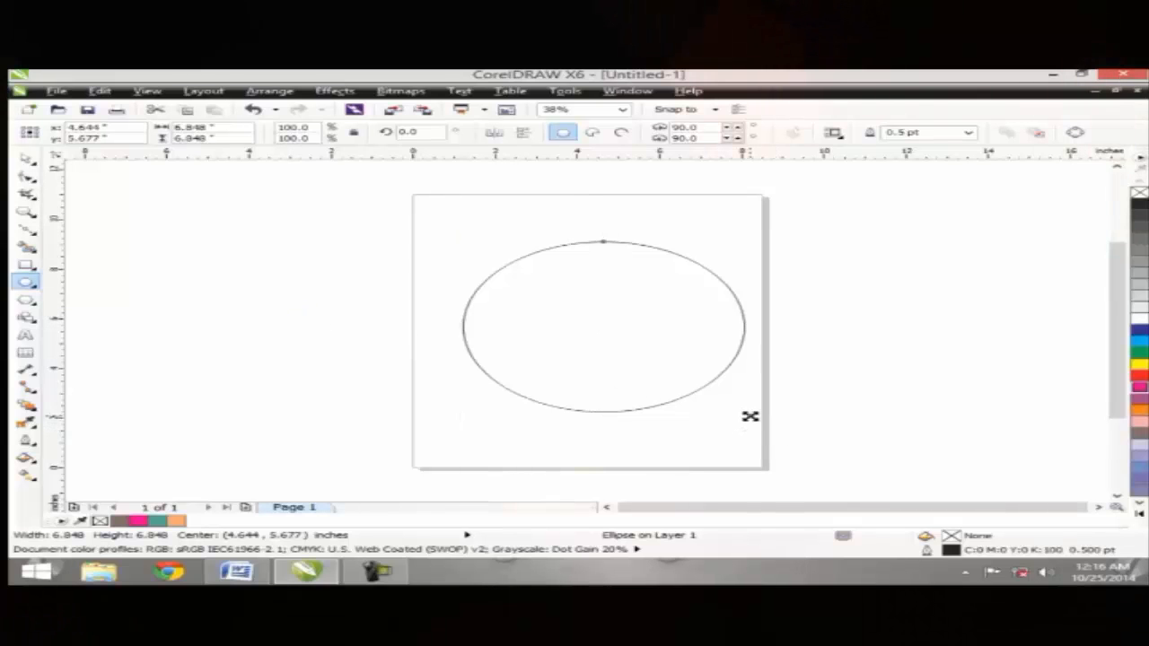
pyautogui.moveTo(750, 417); pyautogui.dragTo(723, 415)
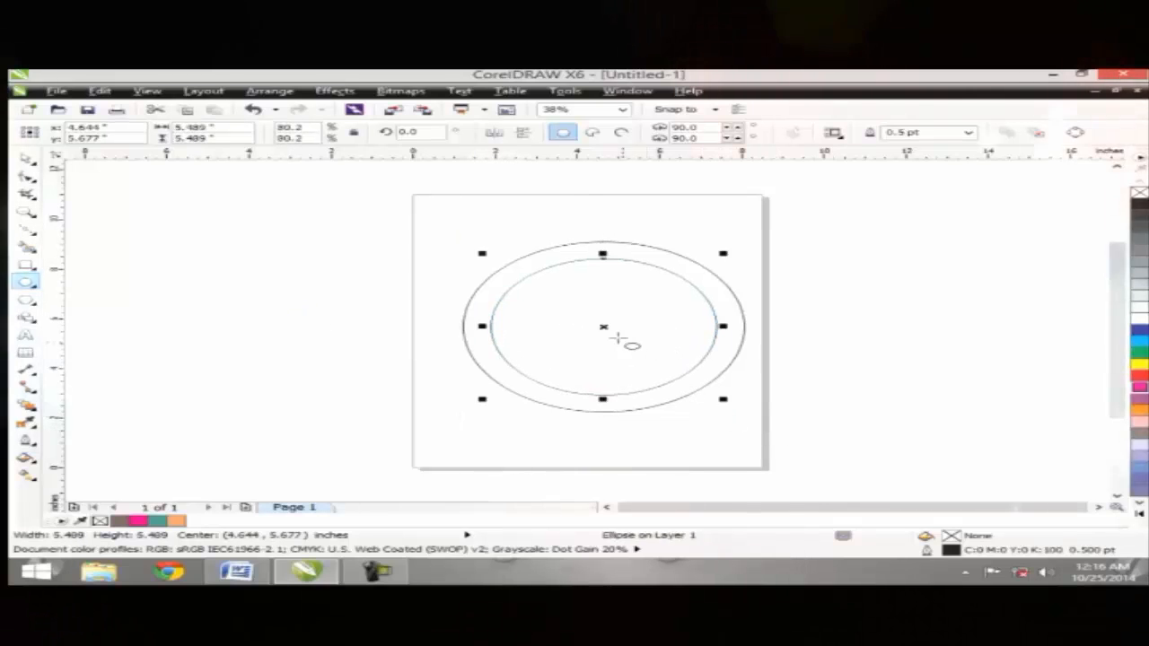
pyautogui.moveTo(605, 326); pyautogui.dragTo(634, 318)
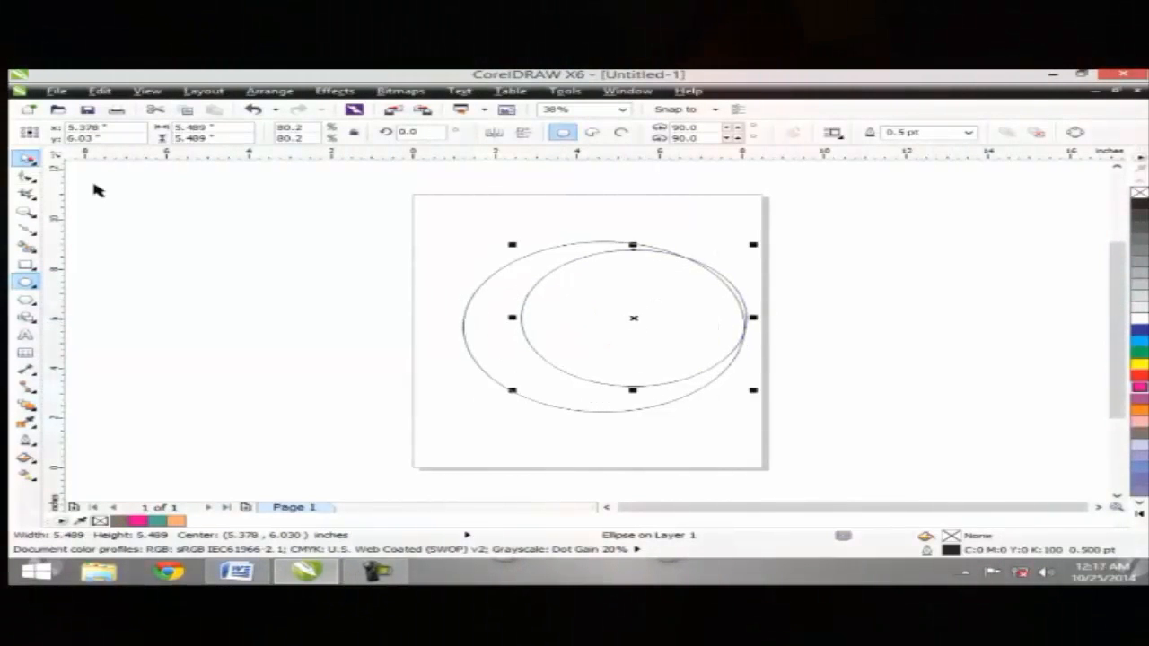
pyautogui.click(315, 296)
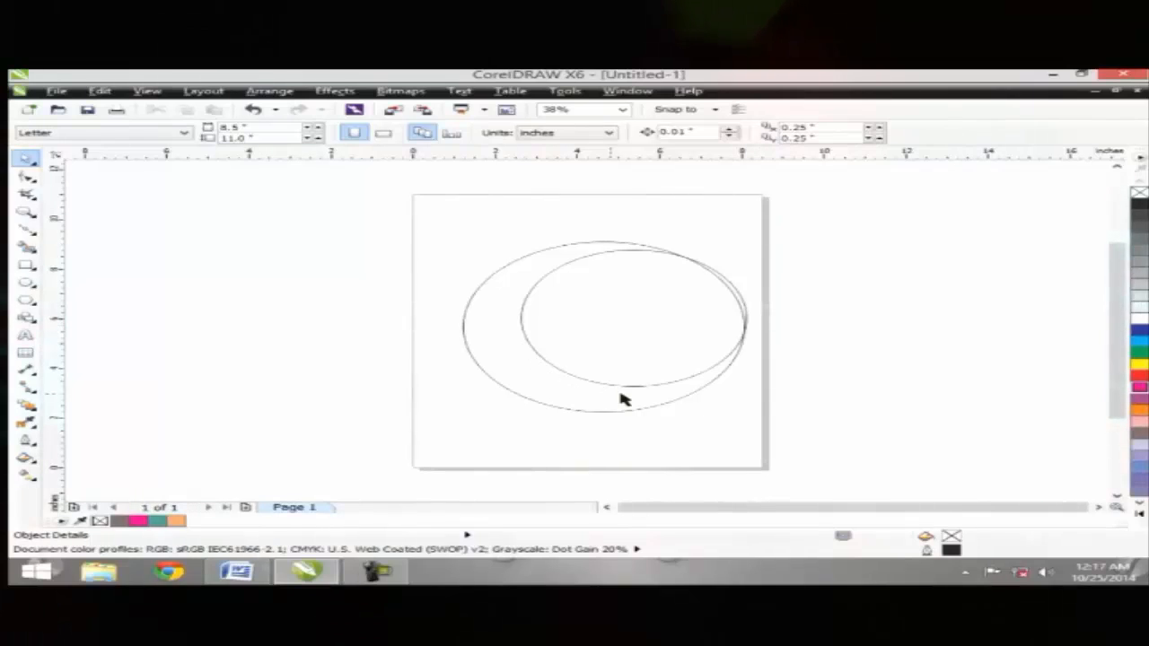
# - Smart-fill the crescent area between the two circles and move the filled crescent to the left
pyautogui.click(27, 246)
pyautogui.click(481, 322)
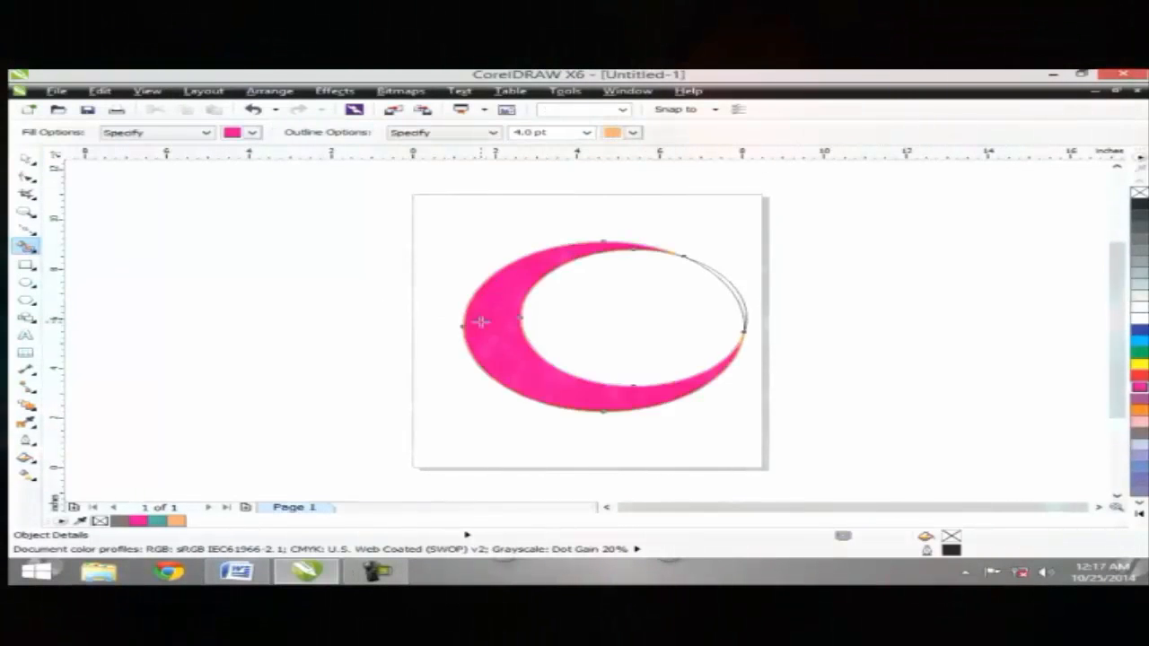
pyautogui.click(27, 159)
pyautogui.click(189, 213)
pyautogui.moveTo(478, 332); pyautogui.dragTo(282, 340)
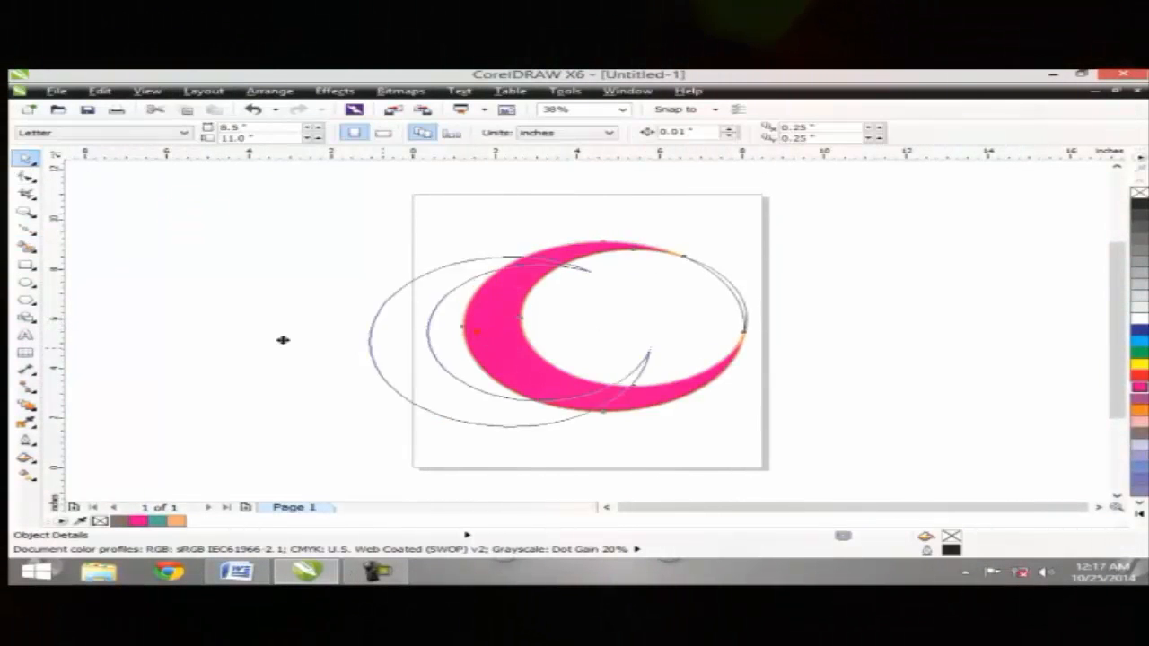
# - Delete both construction circles and move the filled crescent back onto the page
pyautogui.click(593, 252)
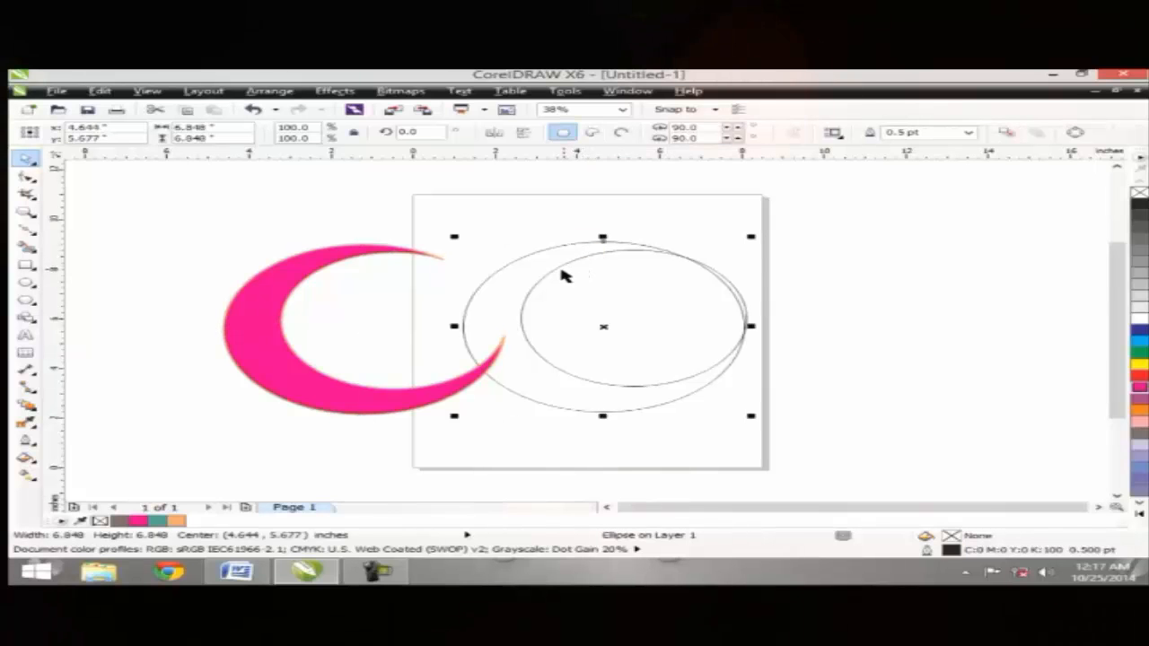
pyautogui.press('Delete')
pyautogui.click(554, 271)
pyautogui.press('Delete')
pyautogui.click(333, 385)
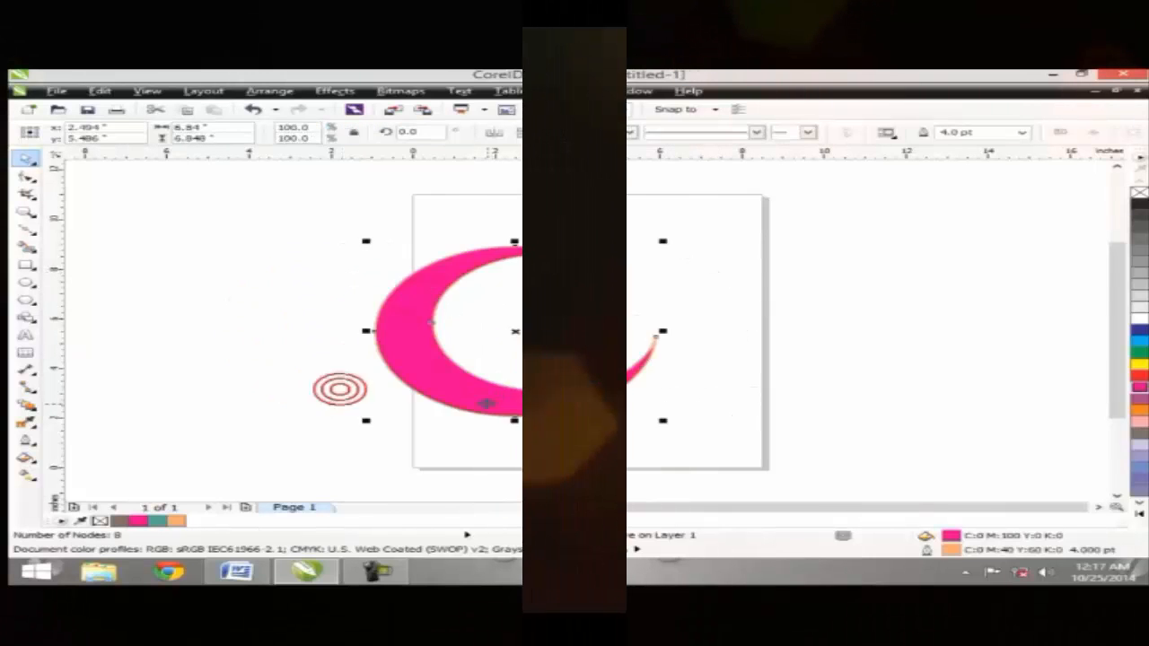